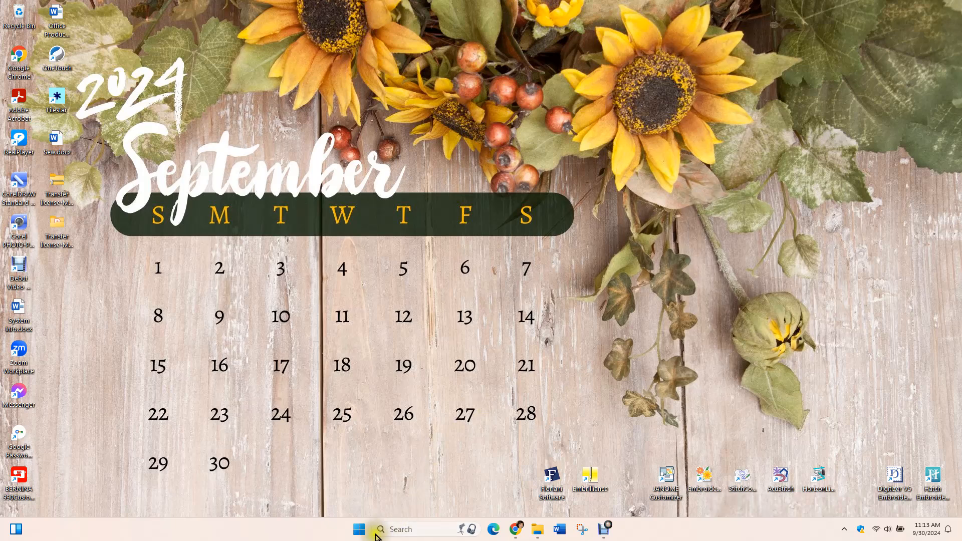
Step: Open Paint 3D and create a new blank project
click(359, 531)
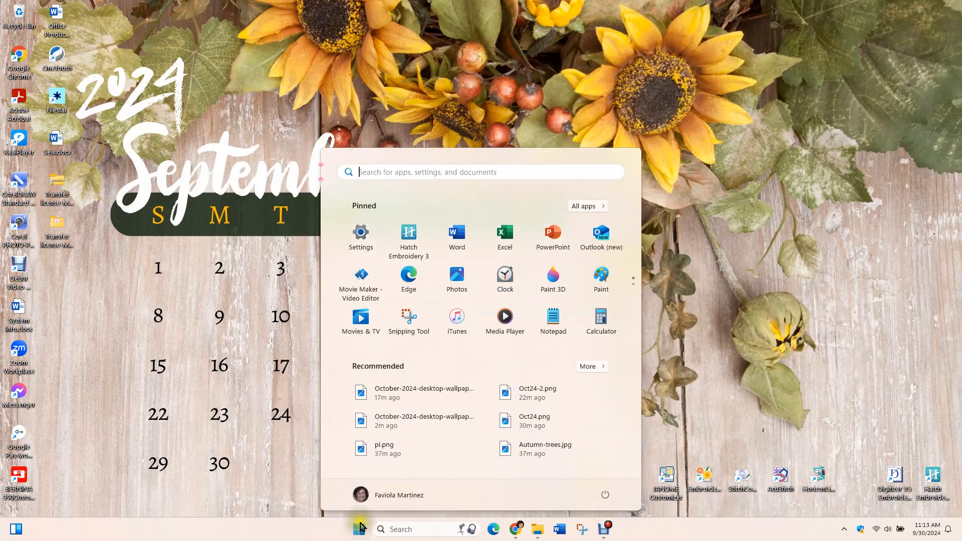
click(557, 287)
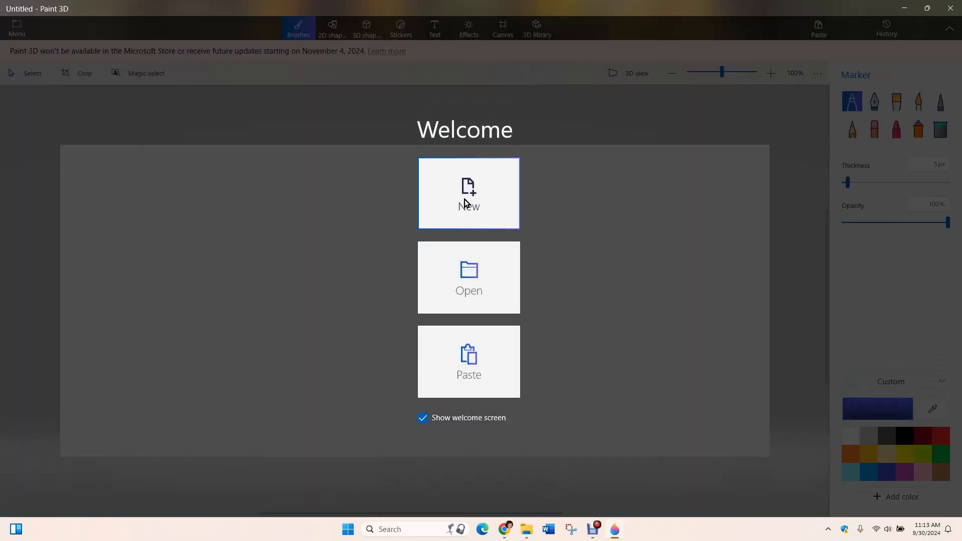
click(465, 202)
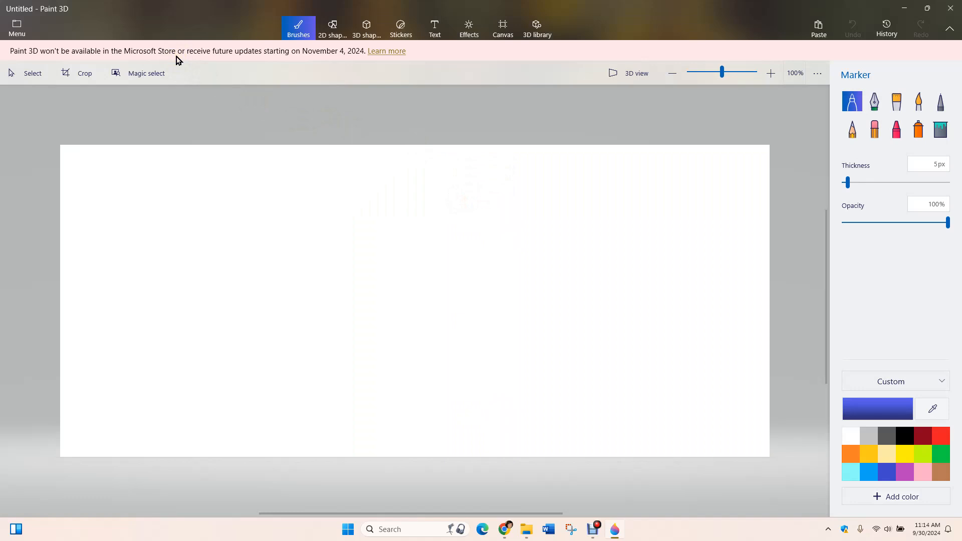
click(224, 52)
click(316, 57)
click(299, 132)
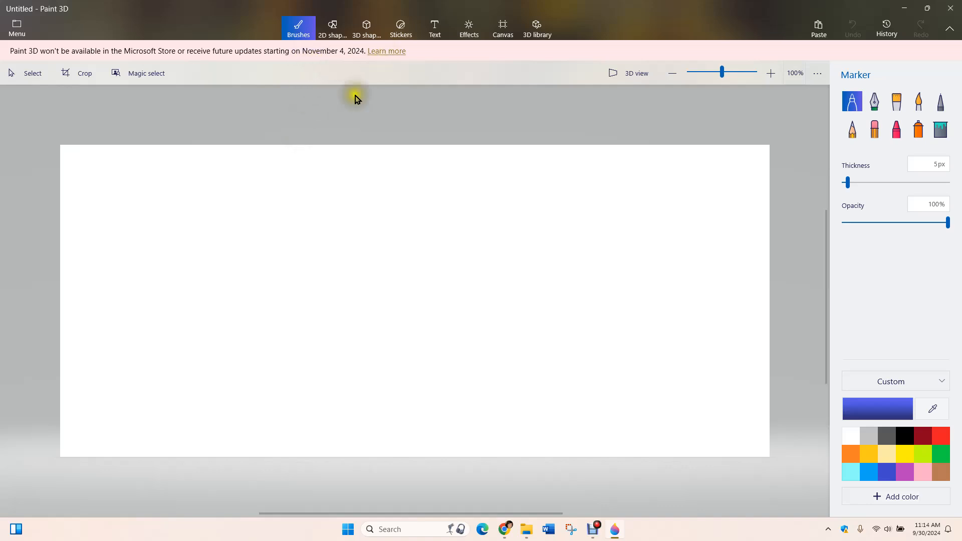
click(284, 123)
click(281, 143)
click(274, 127)
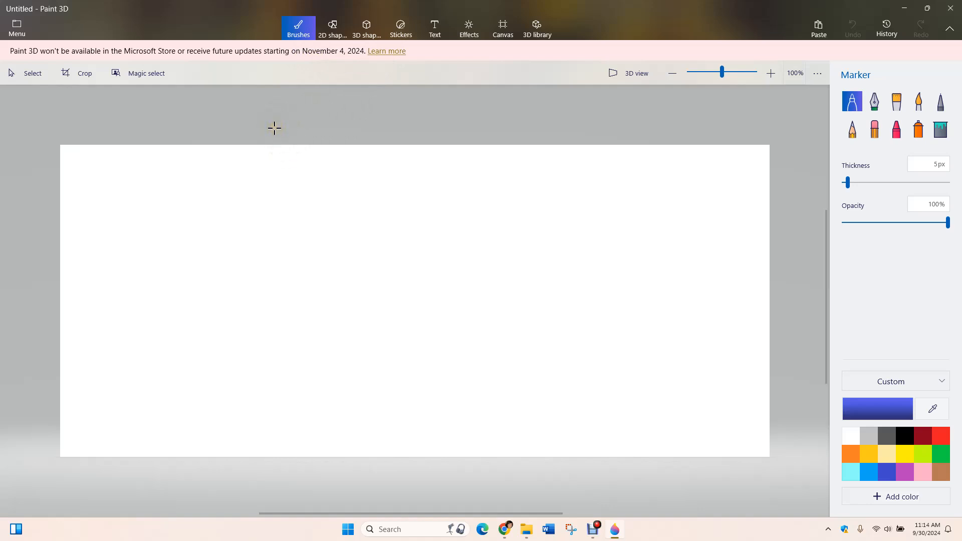
click(260, 131)
click(257, 138)
click(252, 139)
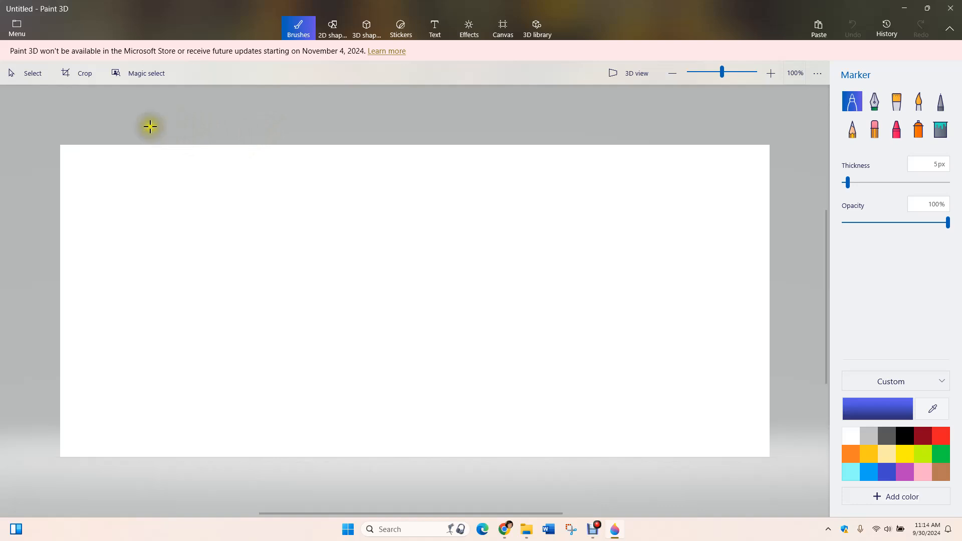
Step: Insert the October-2024-desktop-wallpaper-background-flowers.jpg image from the October folder onto the canvas and deselect it
click(15, 29)
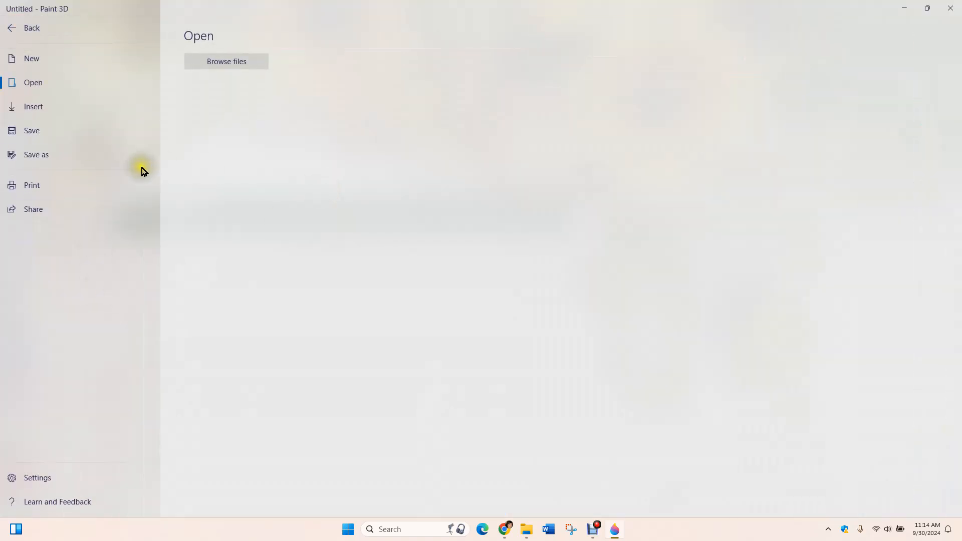
click(35, 108)
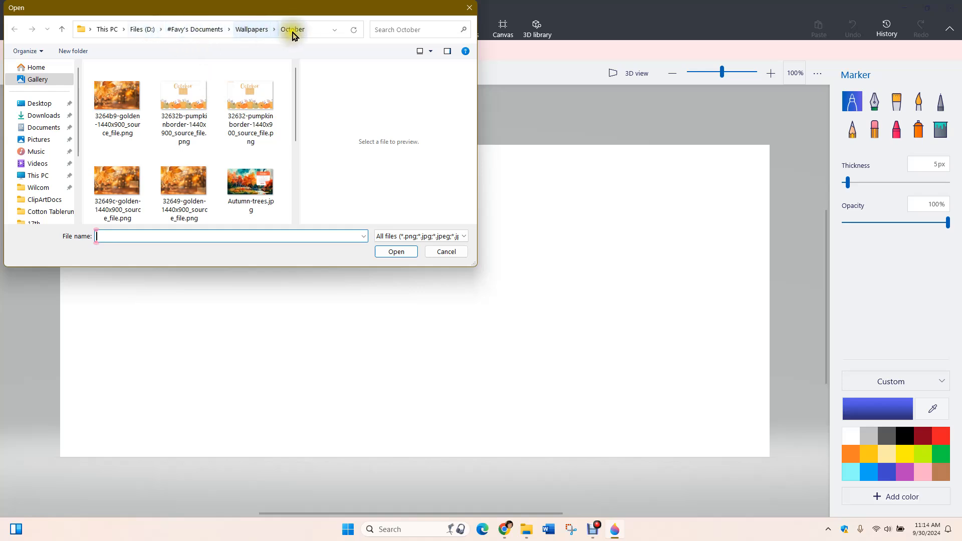
drag(296, 97, 296, 181)
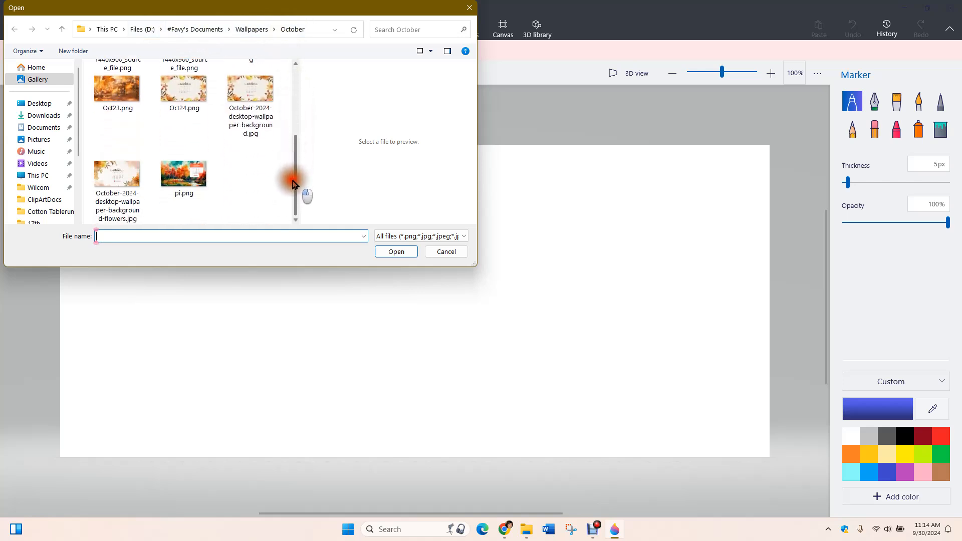
click(120, 173)
click(405, 252)
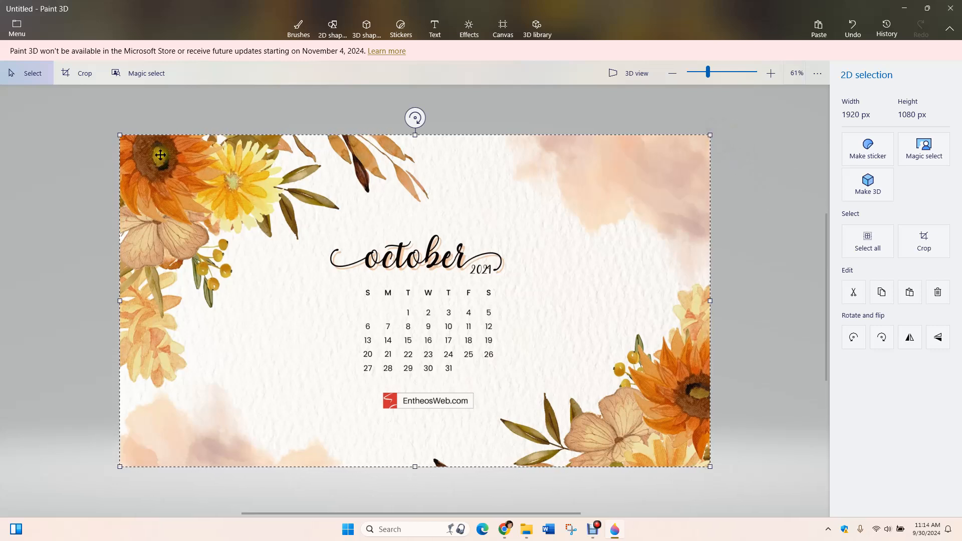
click(750, 259)
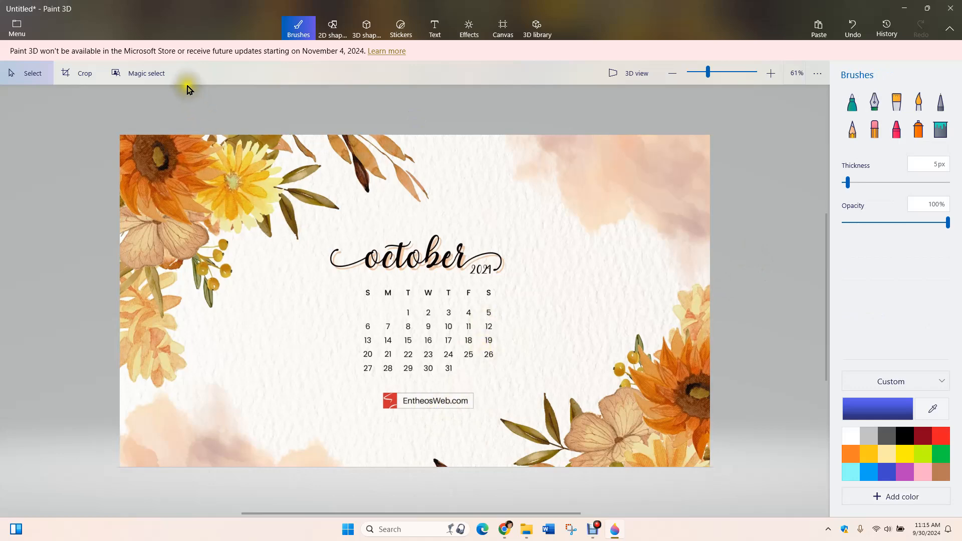
Step: Start a Magic select, shrink its focus area to the EntheosWeb.com logo below the calendar, and continue to the cutout refinement
click(146, 79)
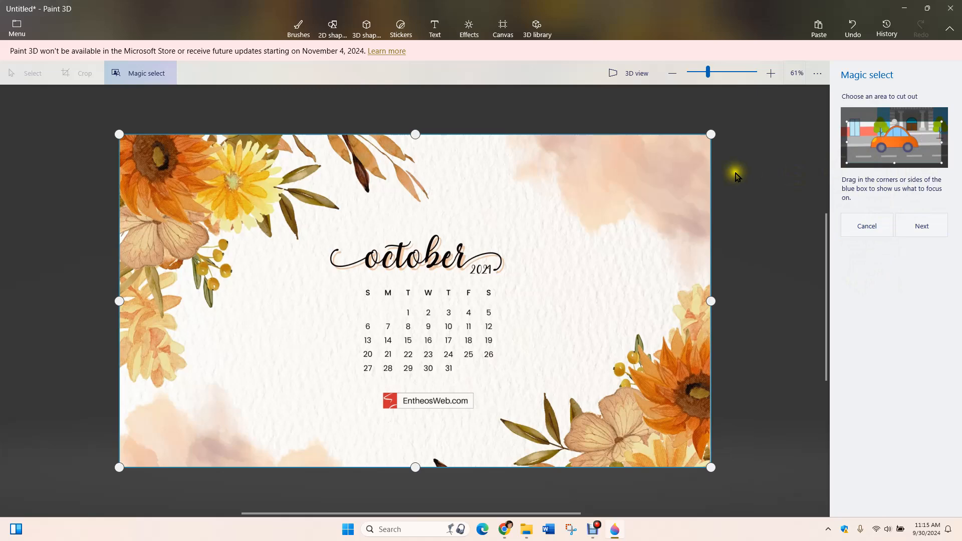
drag(713, 135, 491, 379)
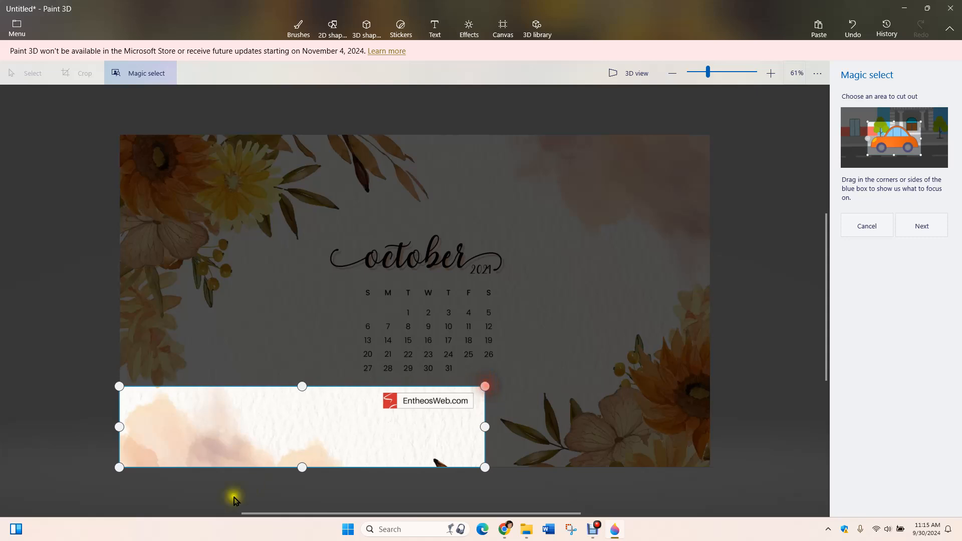
drag(120, 467, 380, 417)
scroll(459, 431, up, 5)
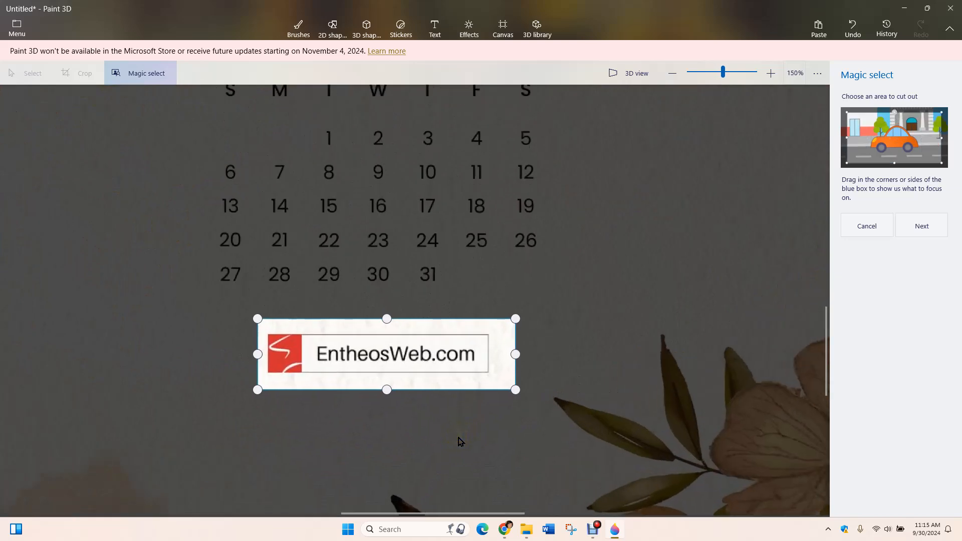
drag(515, 354, 508, 355)
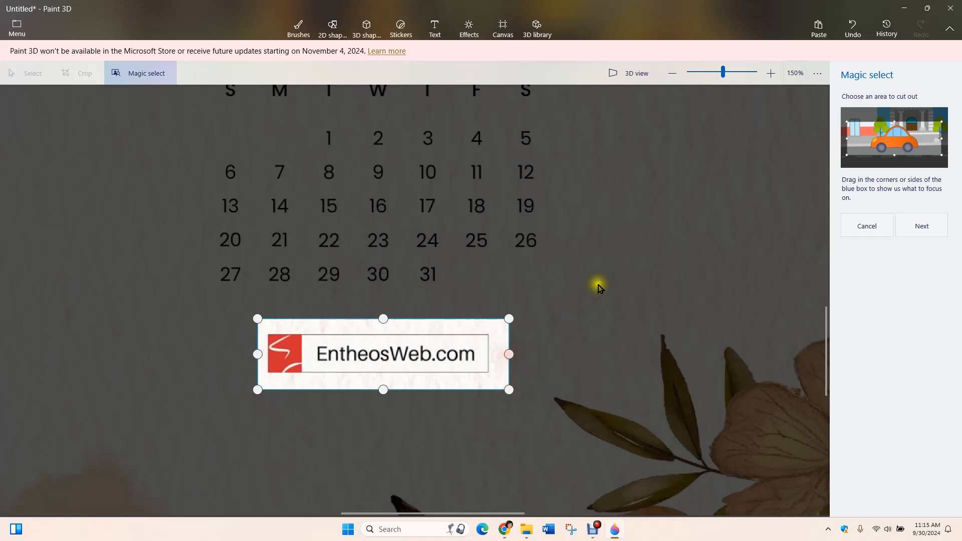
click(922, 228)
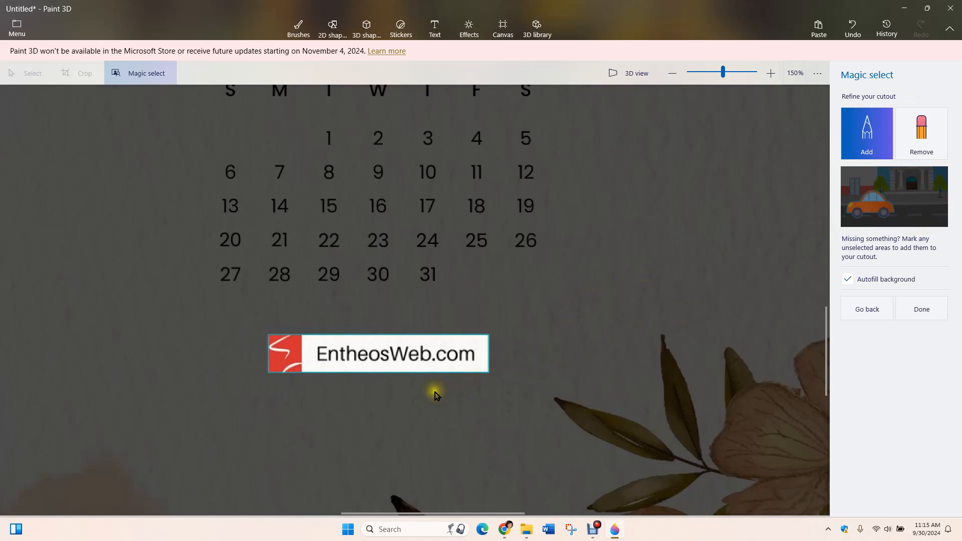
Step: Keep Autofill background enabled and finish the cutout of the EntheosWeb.com logo
scroll(393, 385, up, 1)
scroll(393, 385, up, 2)
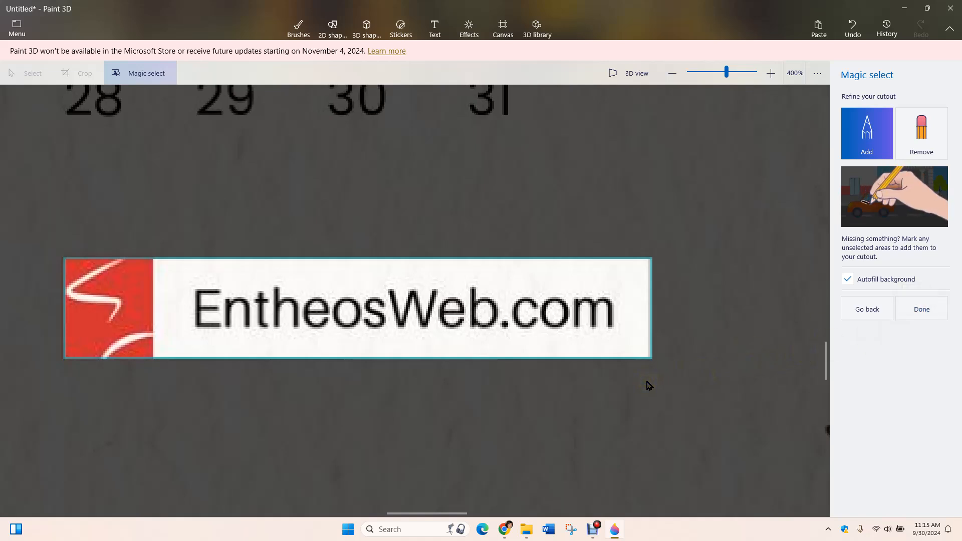
click(848, 280)
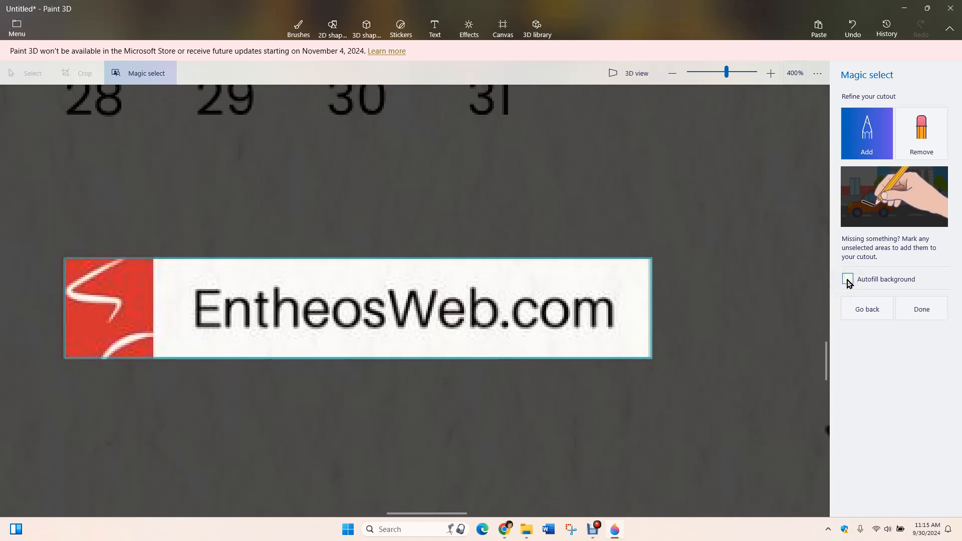
click(848, 281)
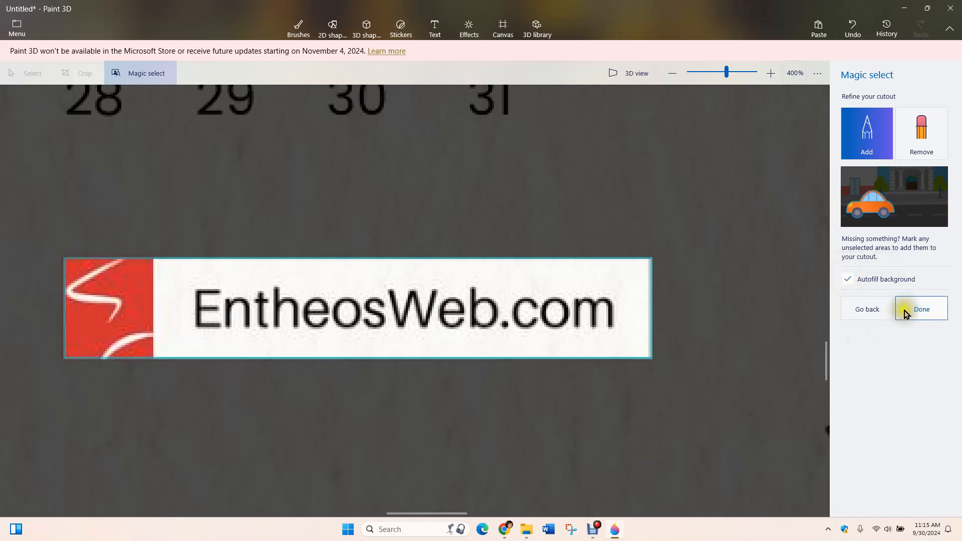
click(922, 310)
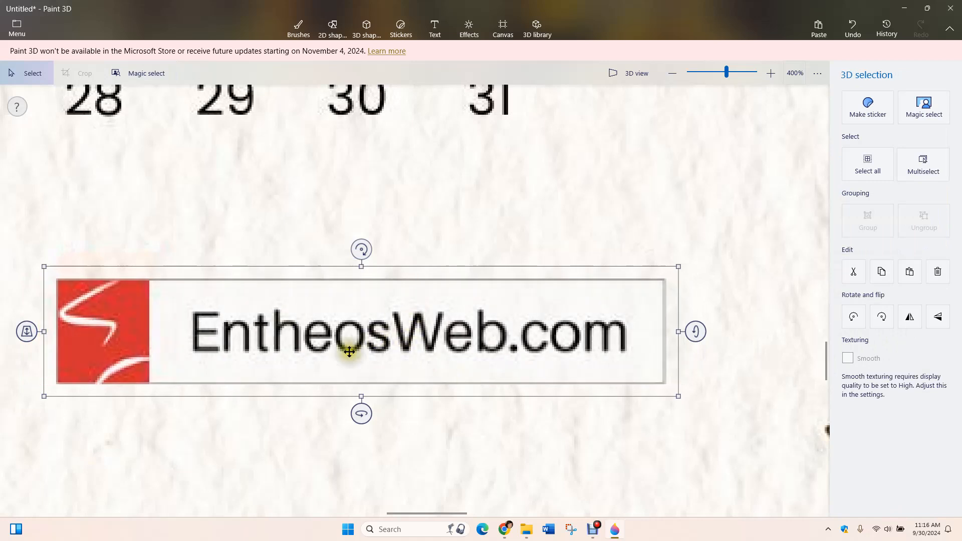
Step: Move the logo cutout off its original spot and delete it from the picture
drag(362, 326, 483, 296)
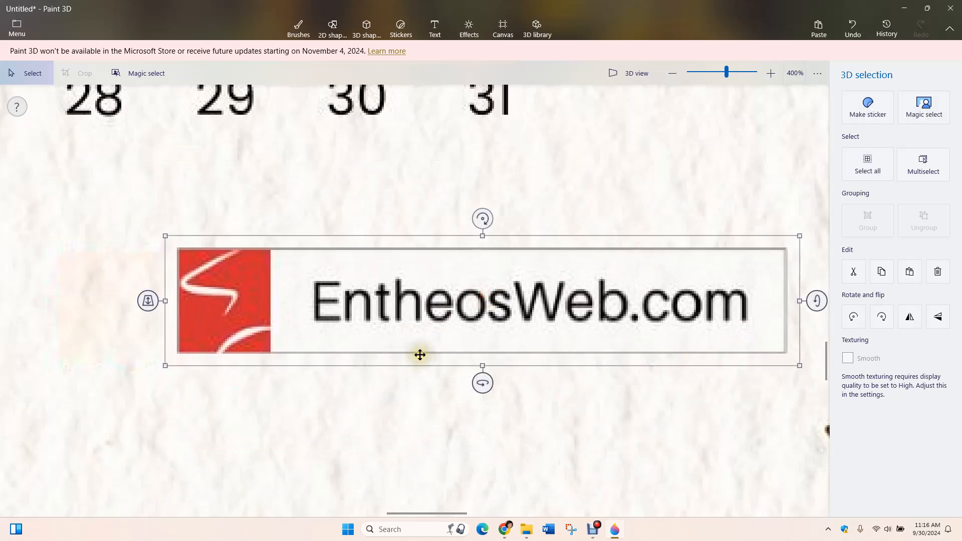
click(938, 276)
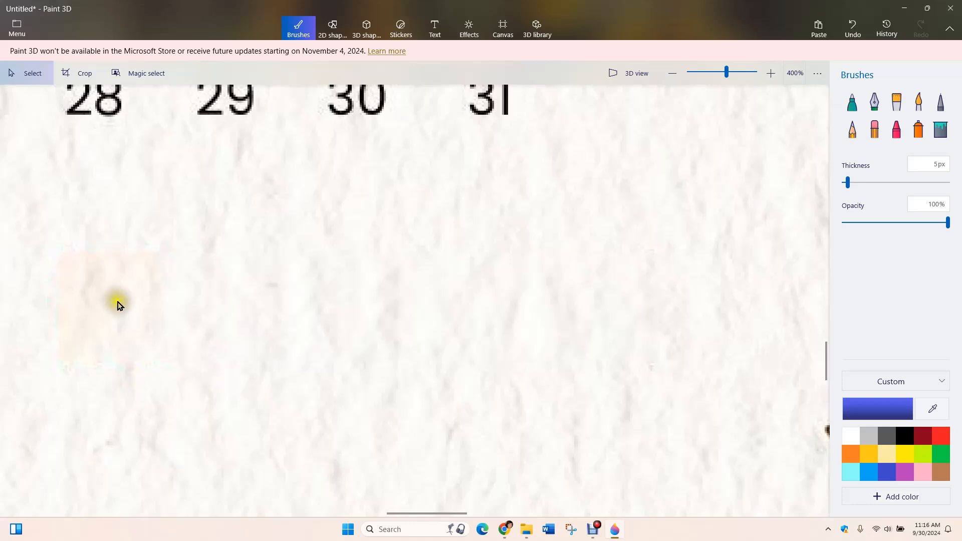
scroll(215, 281, down, 5)
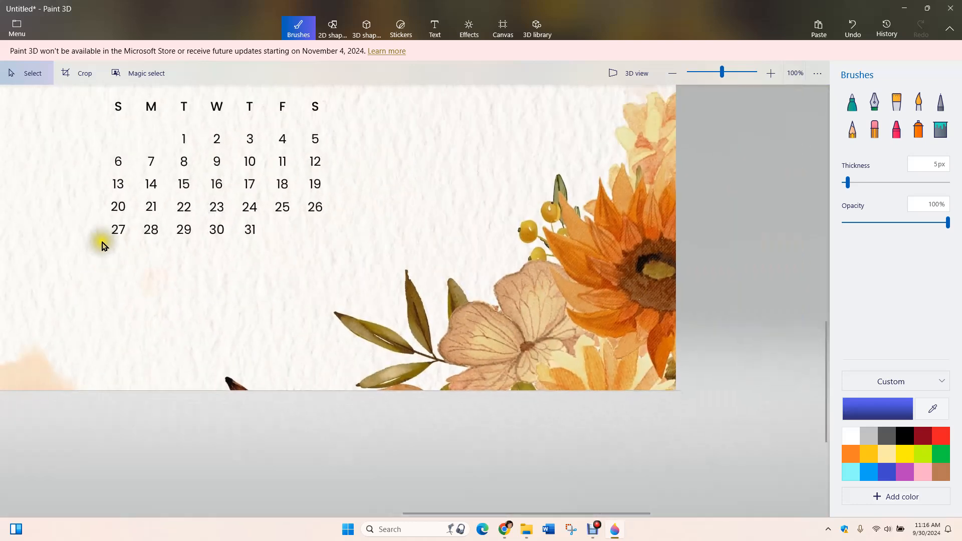
scroll(113, 246, down, 1)
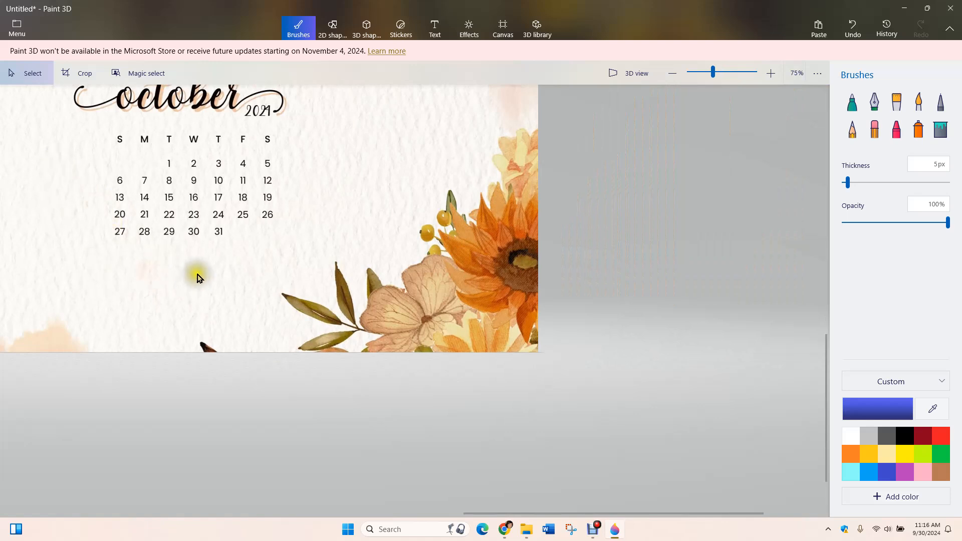
Step: Examine the filled background below the calendar where the logo was removed for leftover discoloration
click(134, 276)
click(154, 295)
click(161, 281)
click(137, 284)
click(190, 252)
click(118, 265)
ctrl+scroll(140, 284, up, 5)
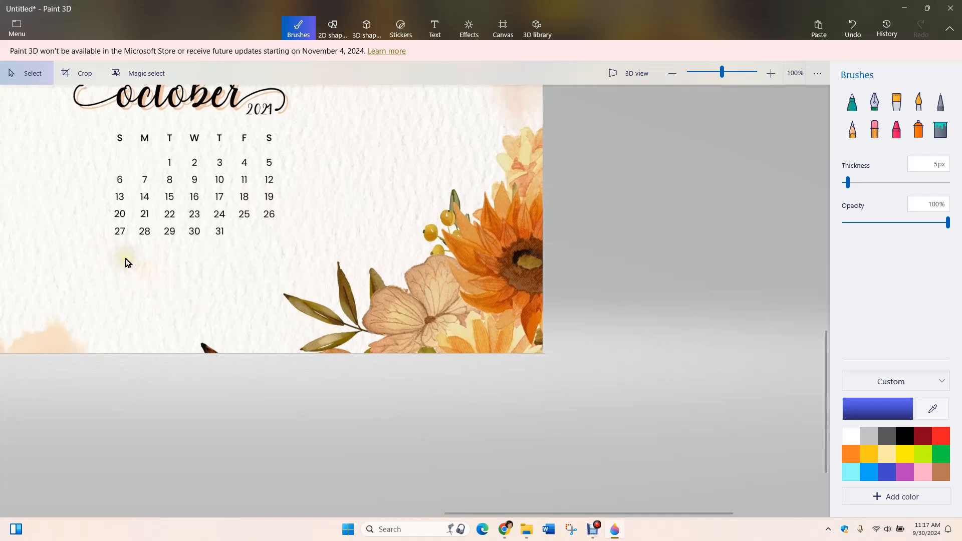
ctrl+scroll(136, 269, up, 4)
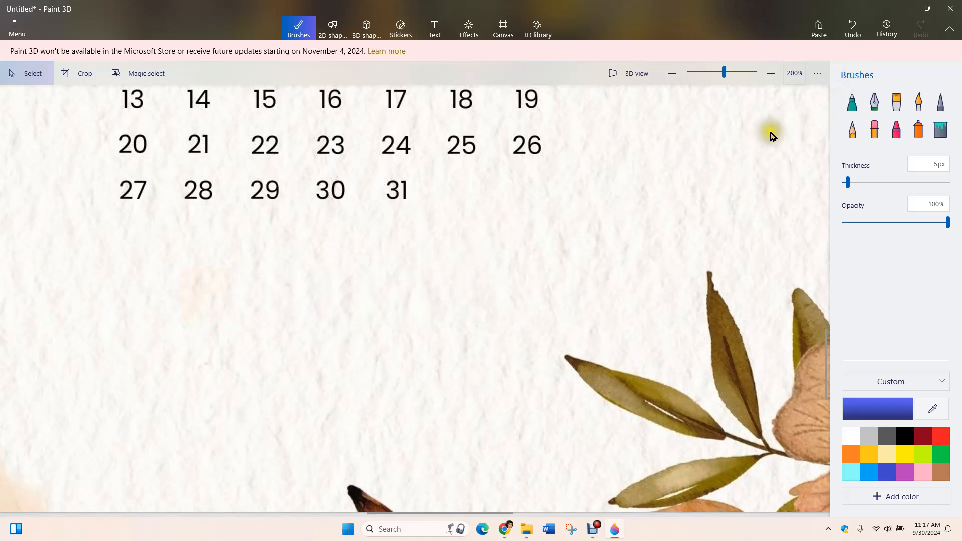
Step: Undo the logo's deletion, move and cutout, and redo the image insertion so the original wallpaper is on the canvas
click(853, 30)
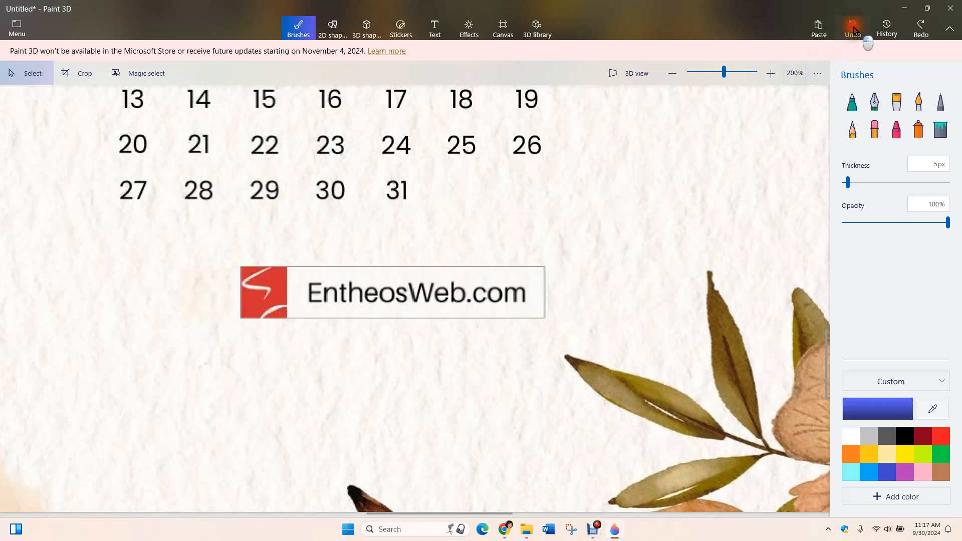
click(853, 29)
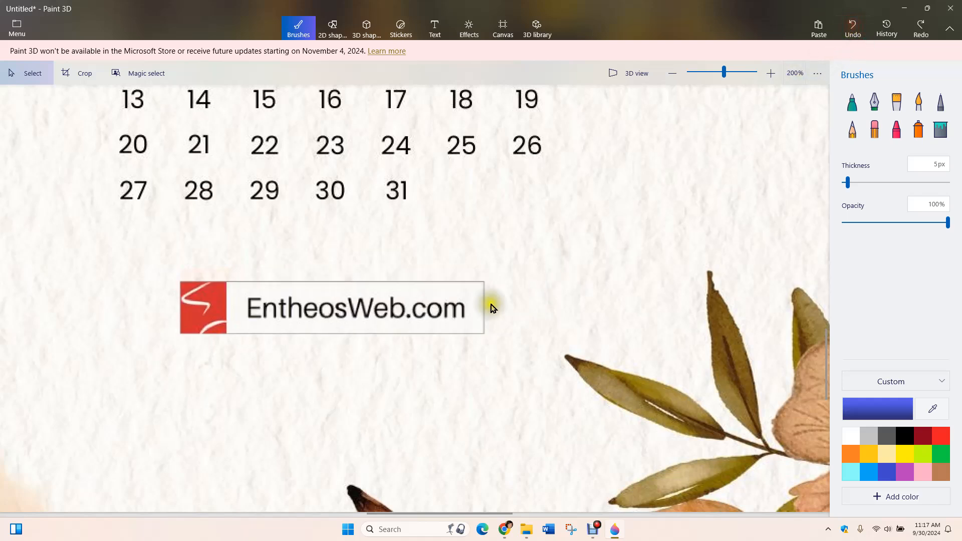
click(851, 33)
click(851, 33)
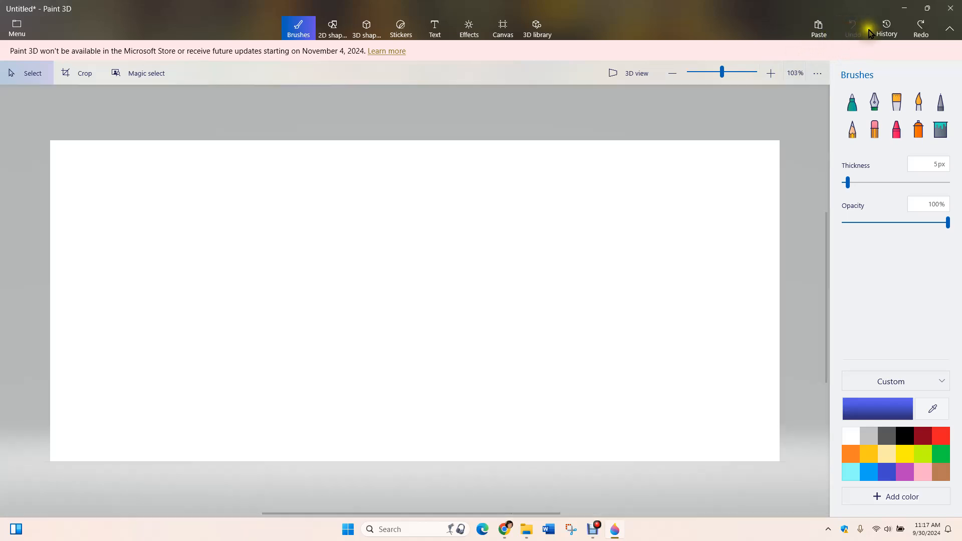
click(920, 28)
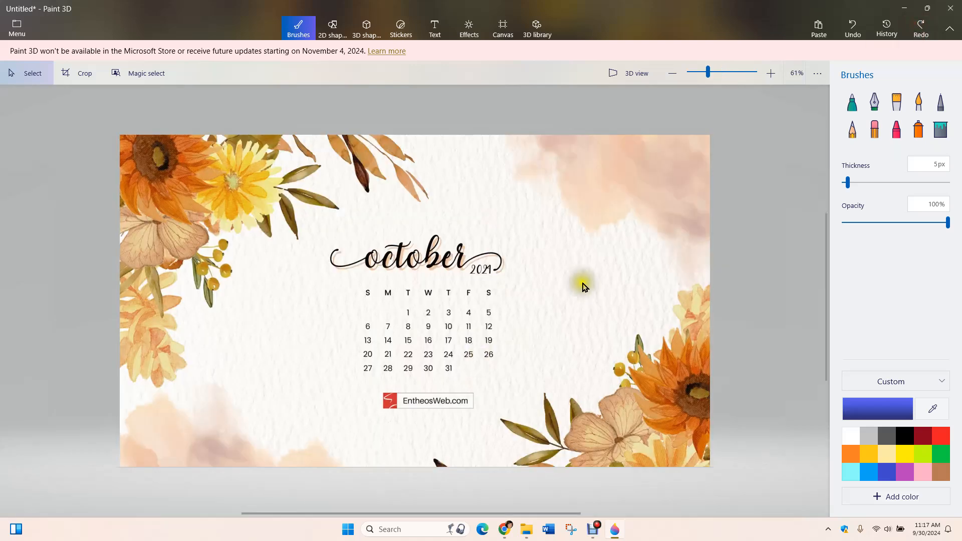
Step: Frame the EntheosWeb.com logo below the calendar as the Magic select area and proceed to refining the cutout
scroll(486, 438, up, 10)
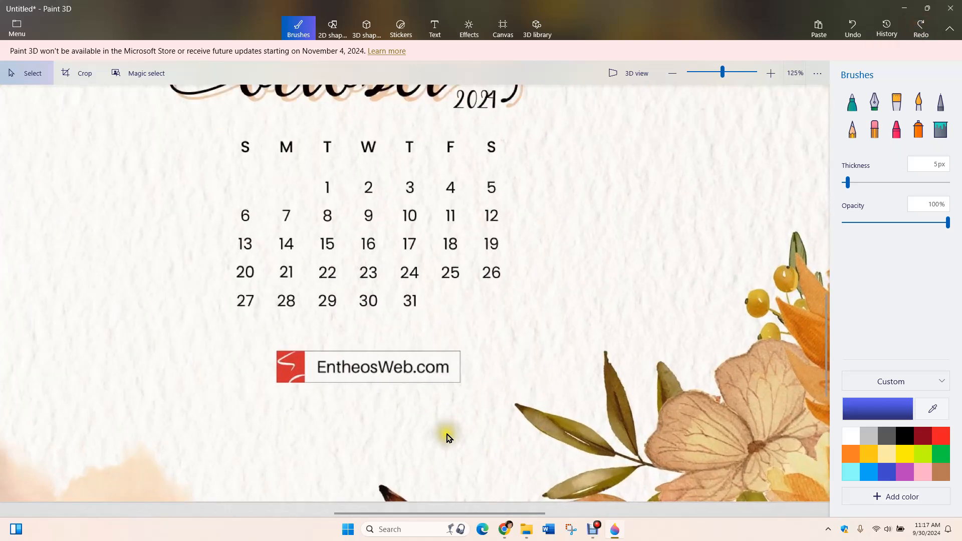
scroll(290, 342, down, 10)
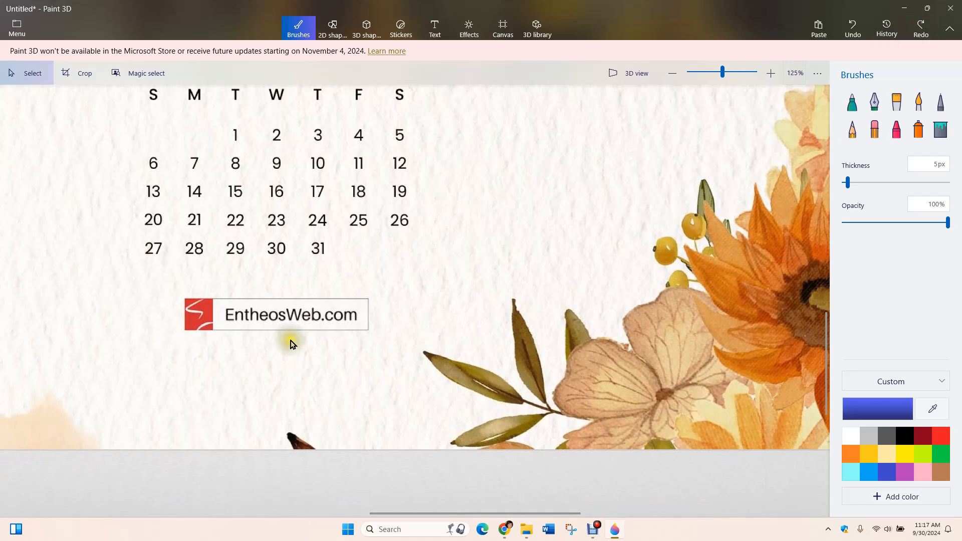
scroll(280, 265, down, 2)
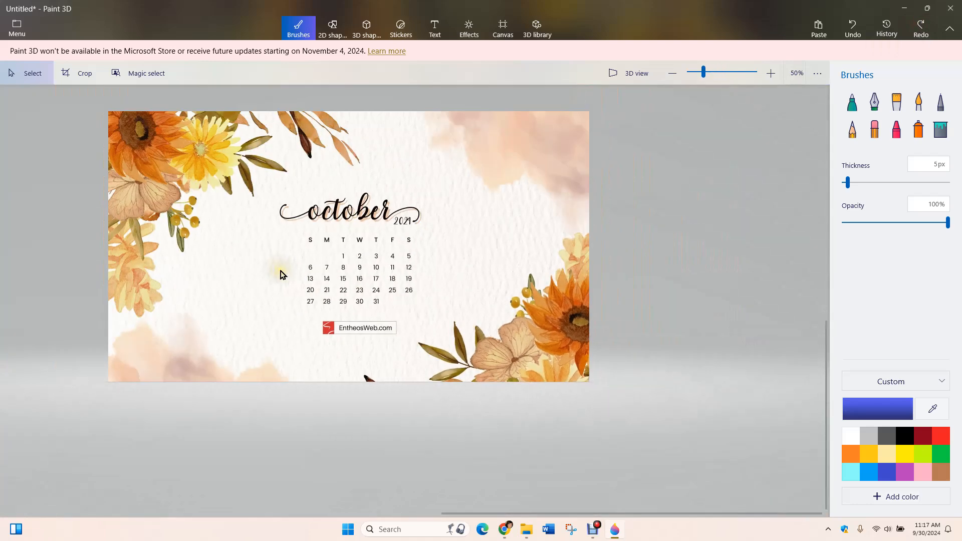
click(144, 75)
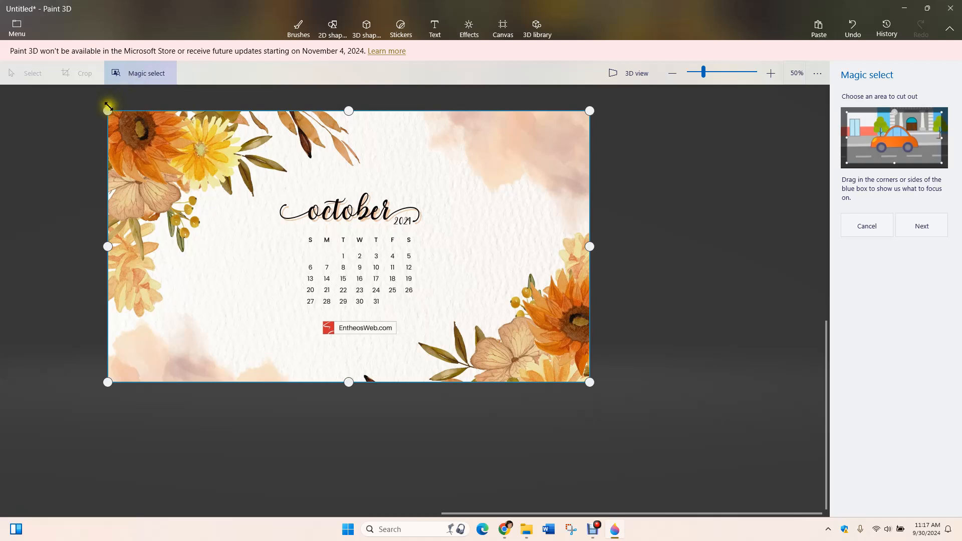
drag(107, 110, 314, 315)
drag(595, 386, 411, 341)
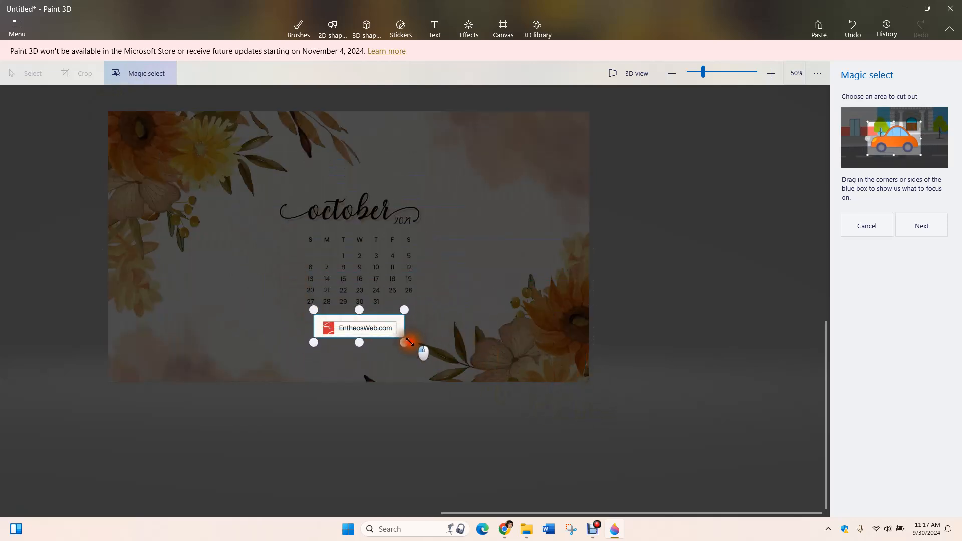
scroll(375, 336, up, 10)
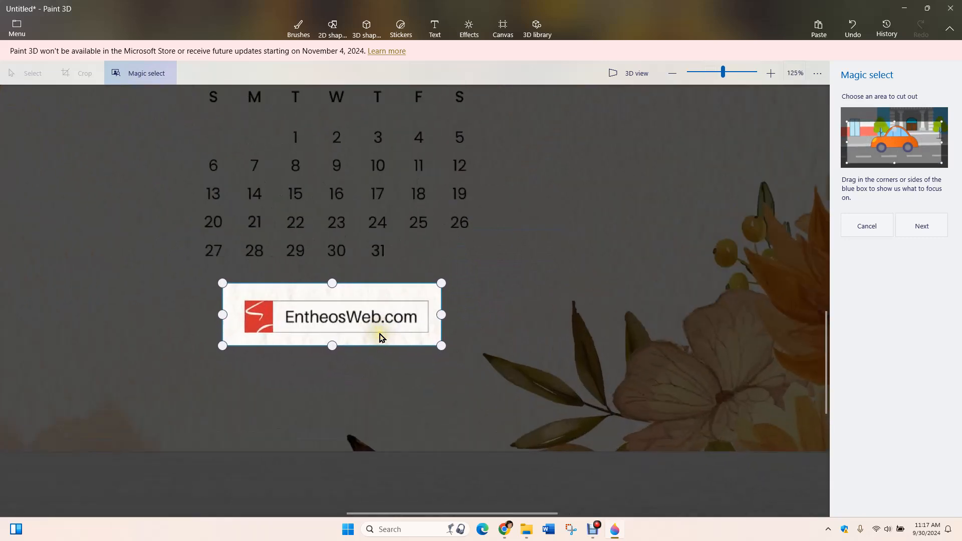
click(941, 229)
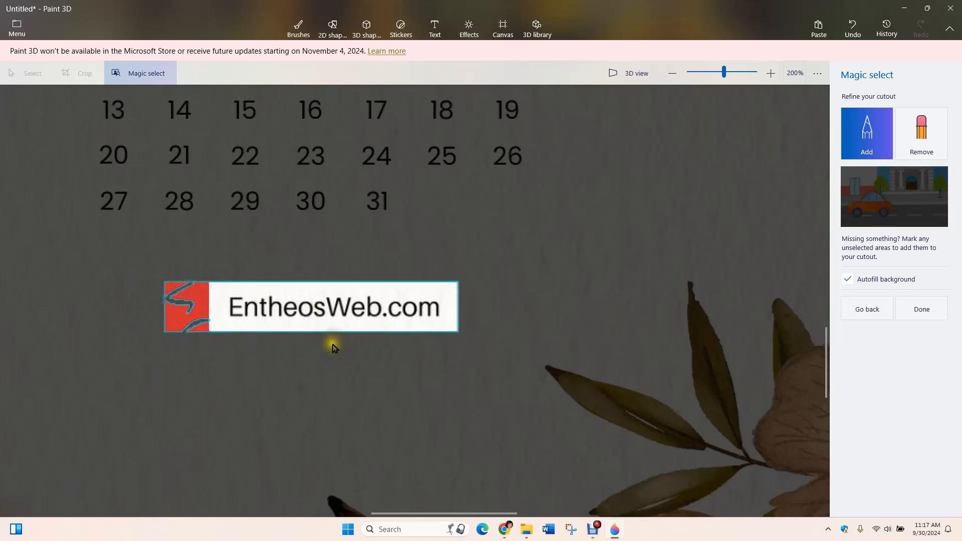
Step: Recheck the framed logo area, turn off Autofill background, and finish the logo cutout
click(865, 312)
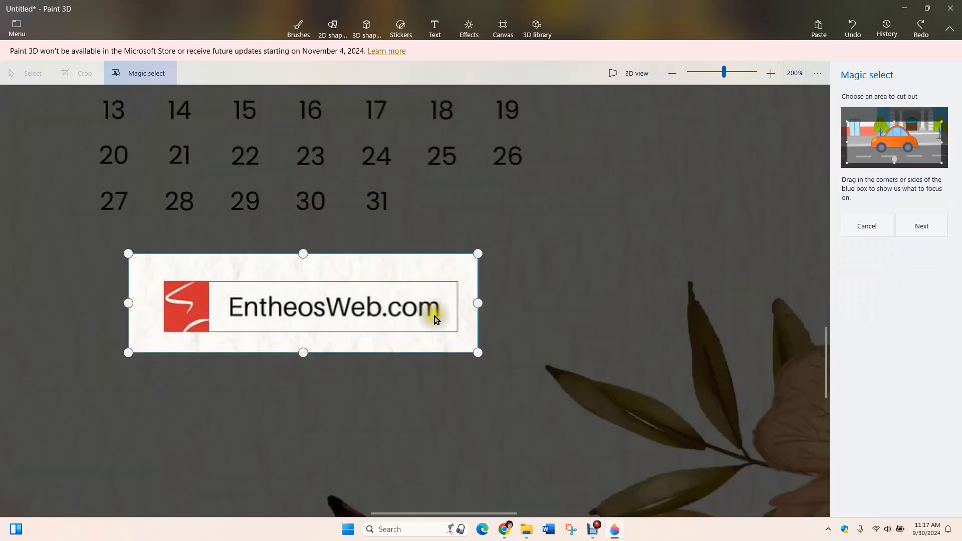
click(923, 227)
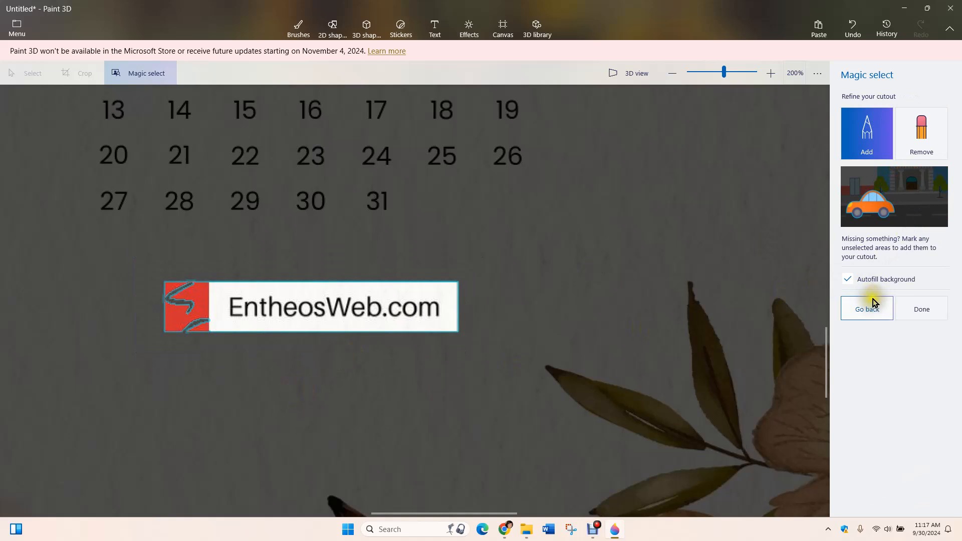
click(849, 280)
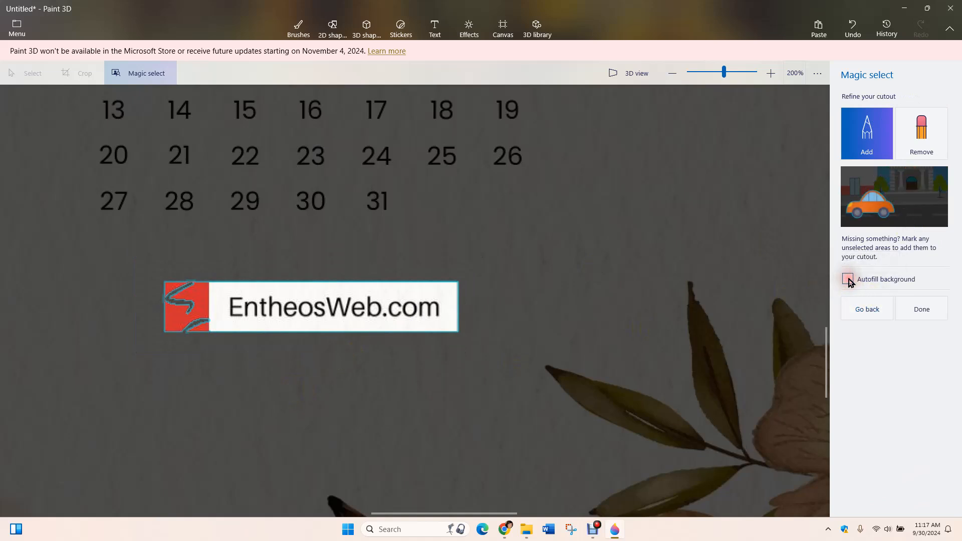
click(926, 314)
Step: Move the logo cutout below its original spot and delete it from the wallpaper
drag(319, 316, 320, 399)
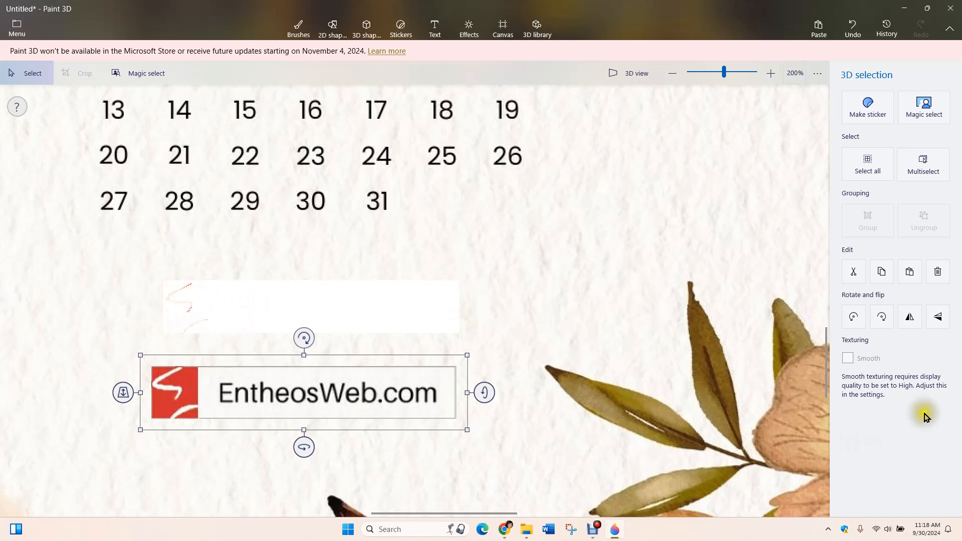
click(938, 277)
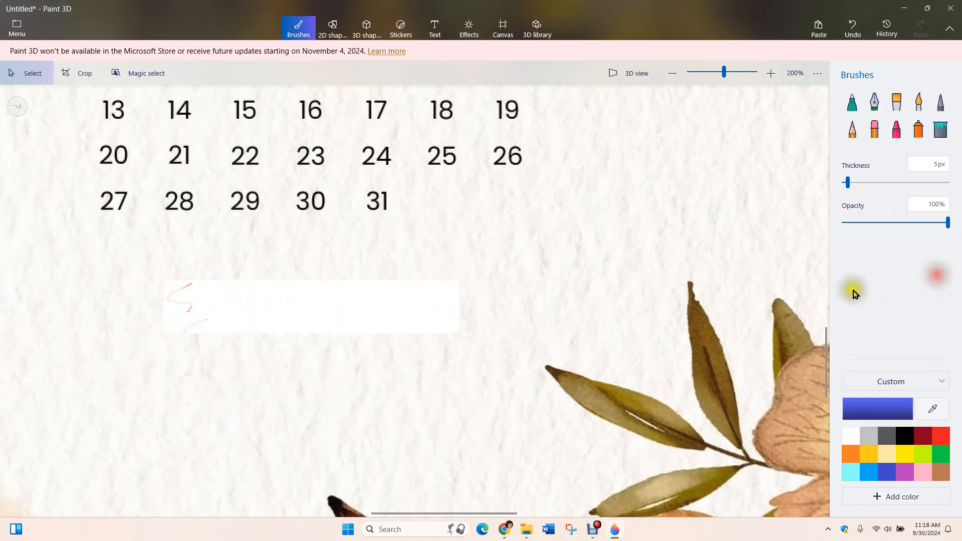
scroll(277, 375, down, 3)
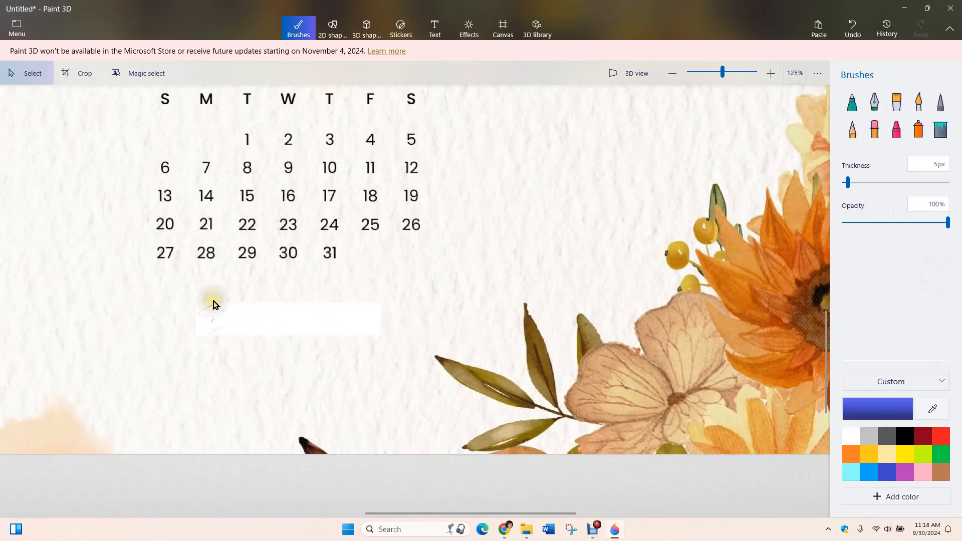
scroll(90, 275, up, 2)
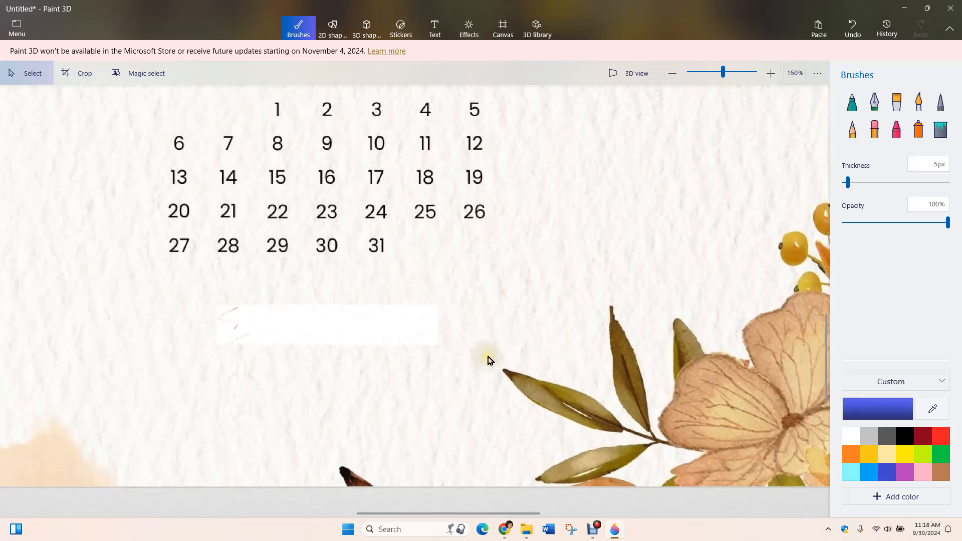
Step: Use Magic select to frame a blank rectangle of paper texture beside the calendar dates and proceed to refining it
click(146, 74)
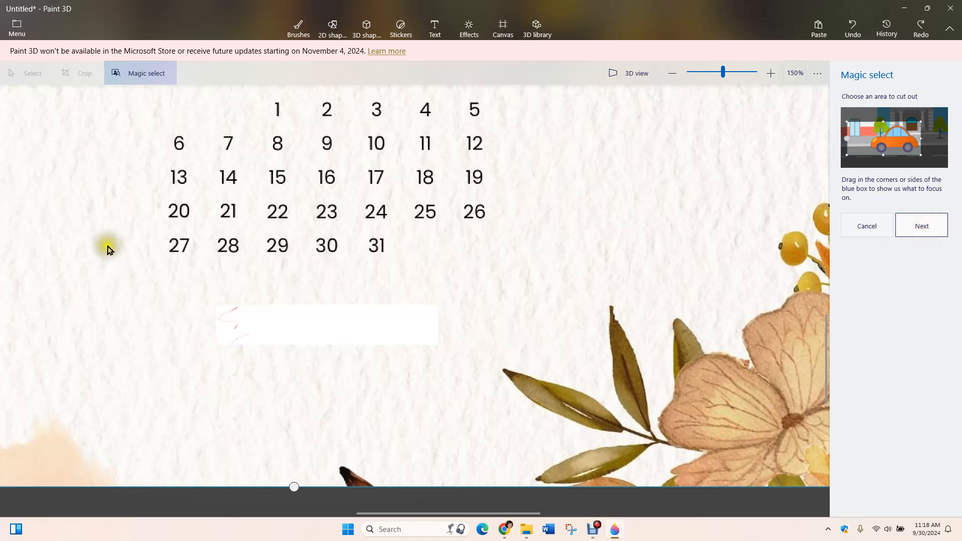
scroll(179, 175, down, 5)
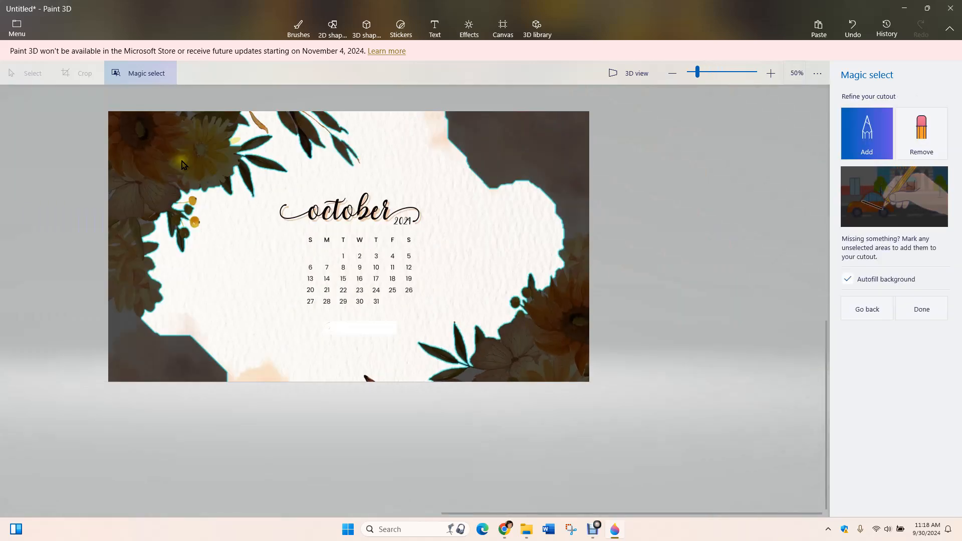
scroll(181, 164, down, 2)
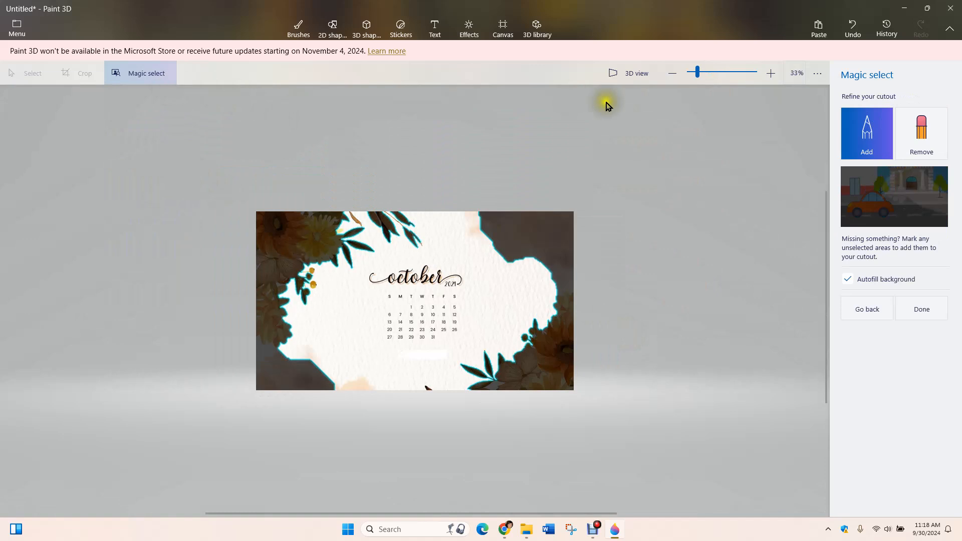
click(852, 28)
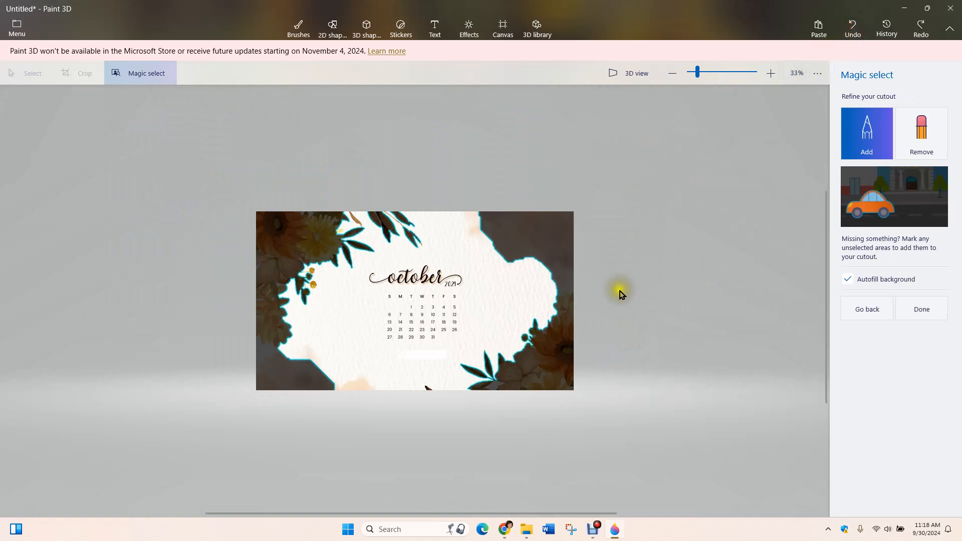
click(867, 311)
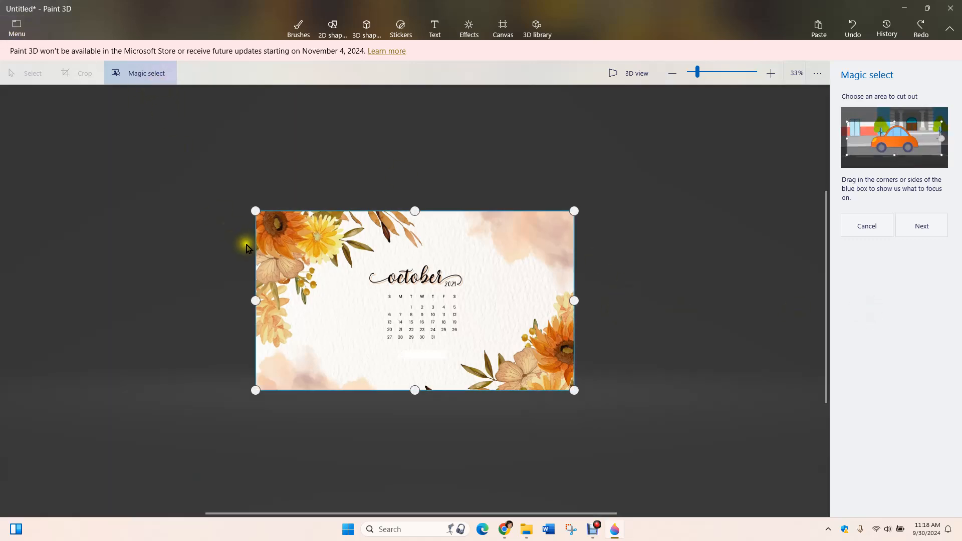
drag(256, 210, 306, 307)
drag(573, 390, 369, 335)
scroll(367, 341, up, 6)
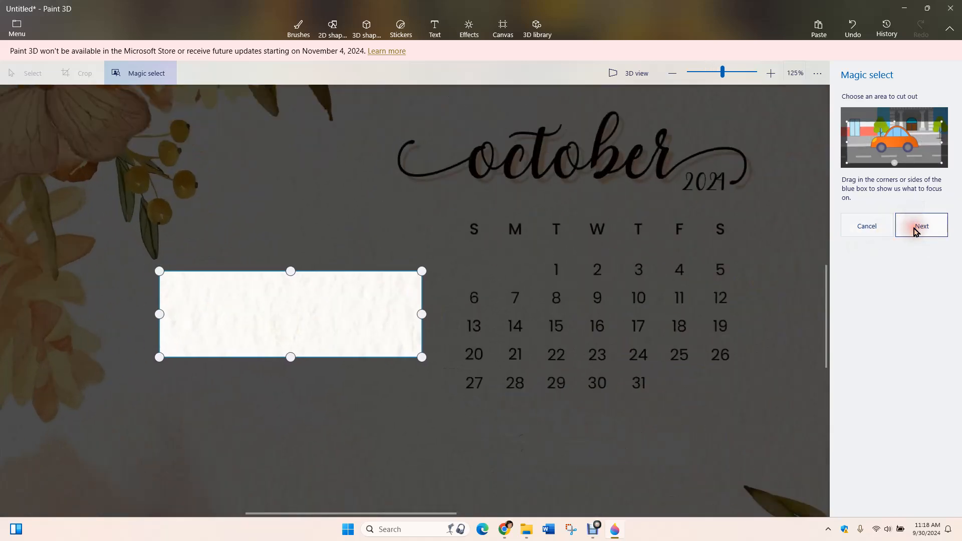
click(915, 230)
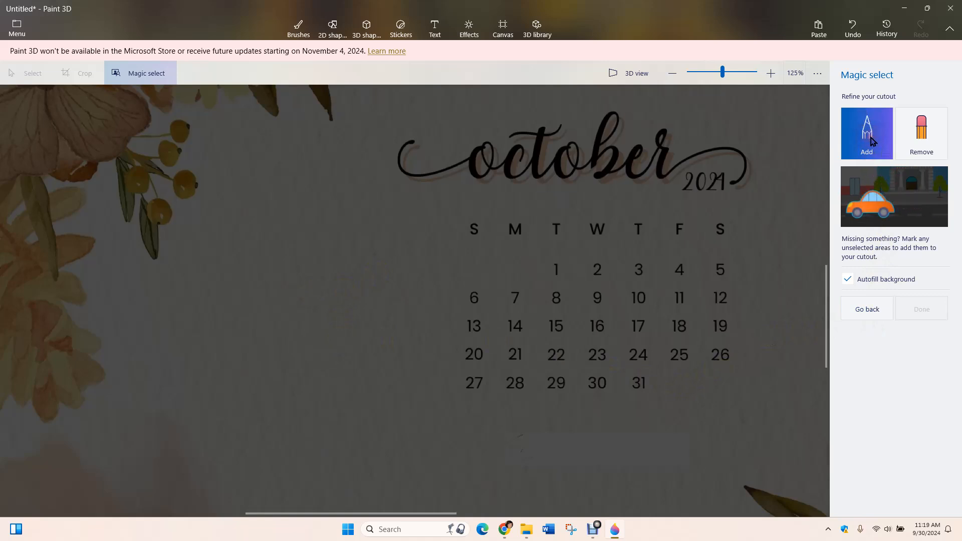
Step: Mark the blank paper texture to add it to the cutout and finish with Autofill background enabled
mouse_move(198, 280)
mouse_down()
mouse_move(310, 274)
mouse_move(416, 285)
mouse_move(401, 336)
mouse_move(232, 329)
mouse_up()
mouse_move(153, 281)
mouse_down()
mouse_move(182, 272)
mouse_move(198, 279)
mouse_up()
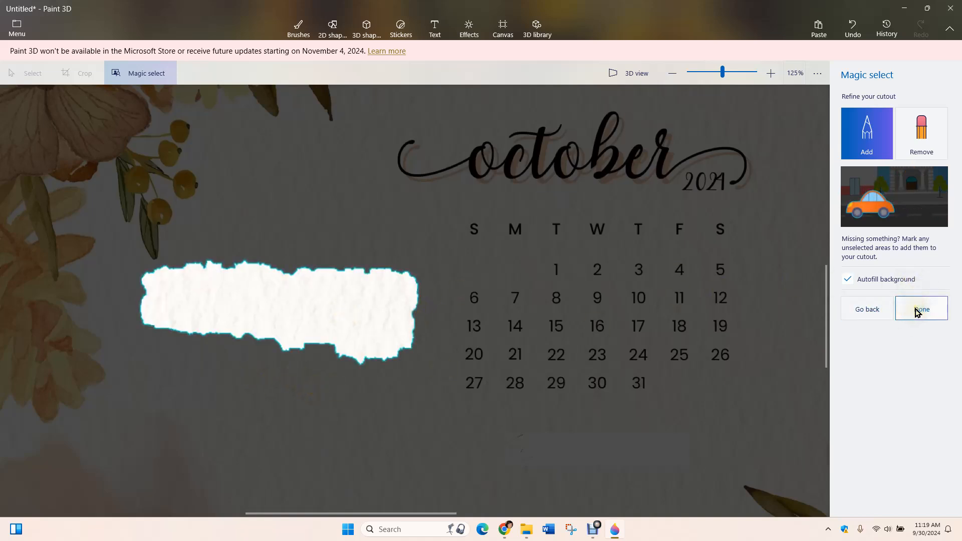
click(918, 312)
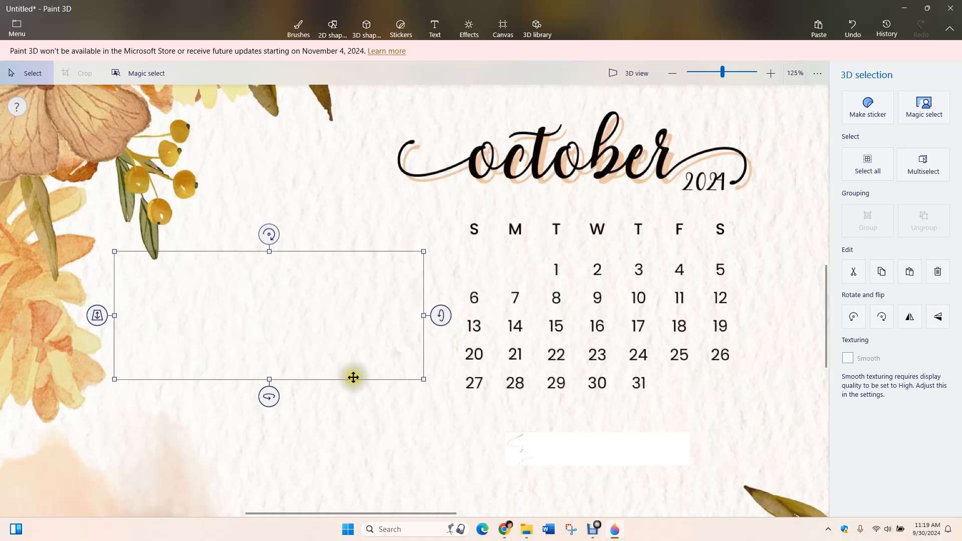
Step: Copy and paste the paper-texture cutout, placing it over the white area left by the logo
click(882, 275)
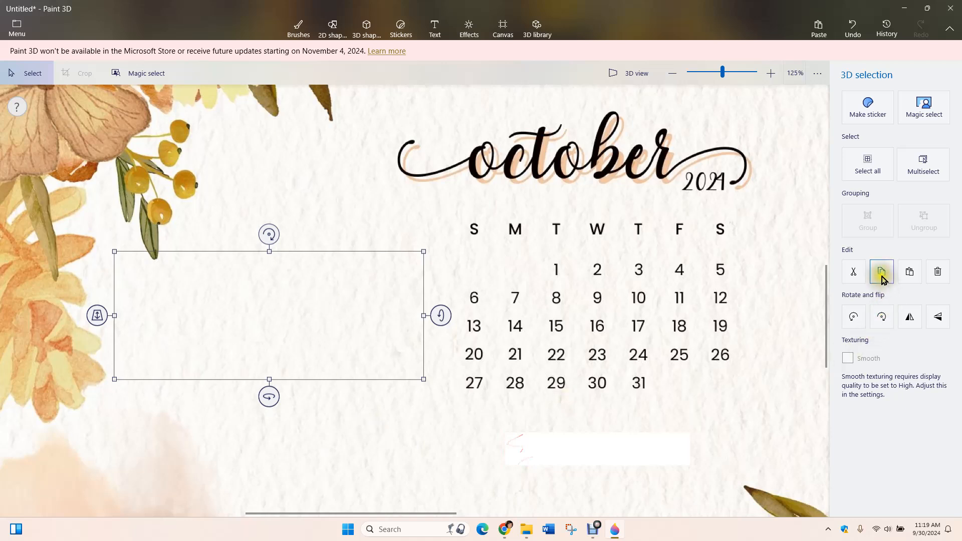
click(882, 276)
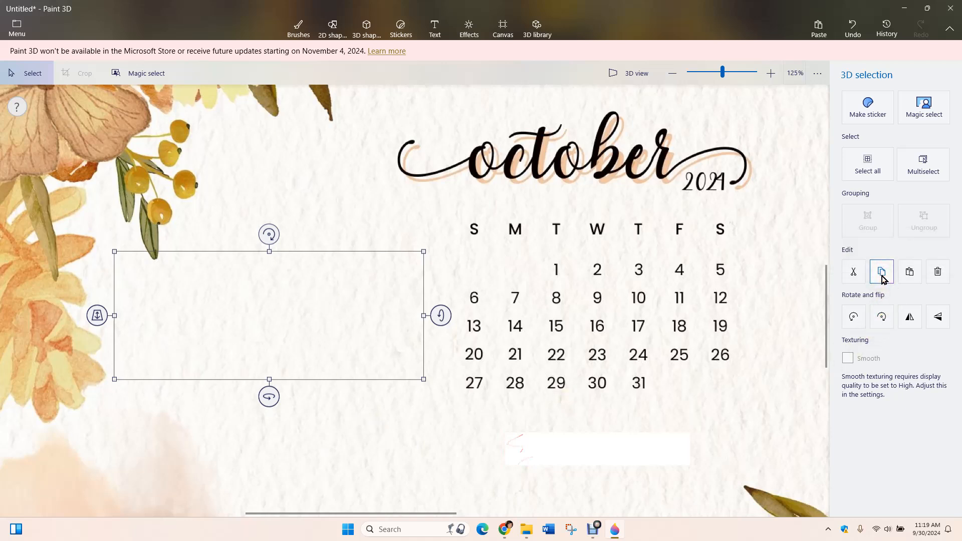
click(911, 277)
drag(274, 305, 602, 453)
click(276, 332)
scroll(604, 453, down, 5)
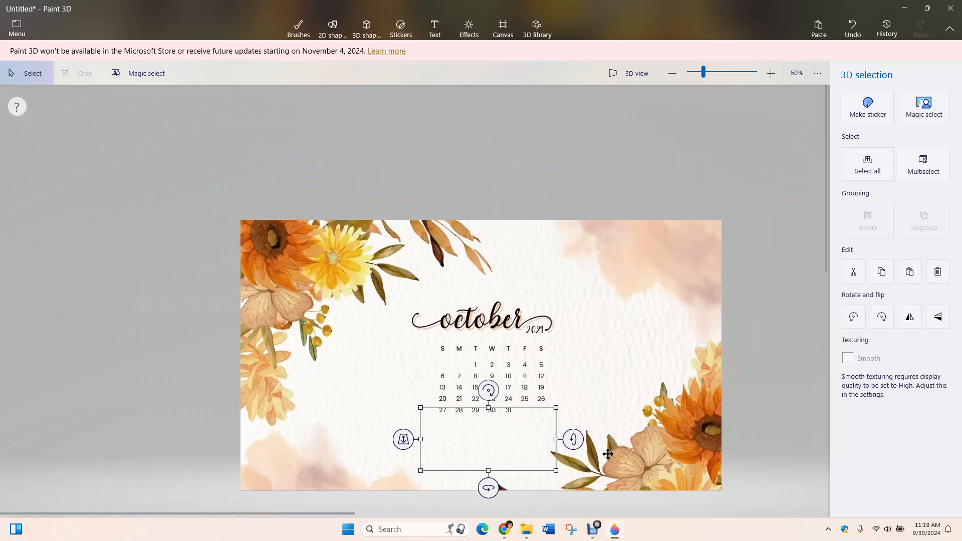
scroll(545, 475, up, 8)
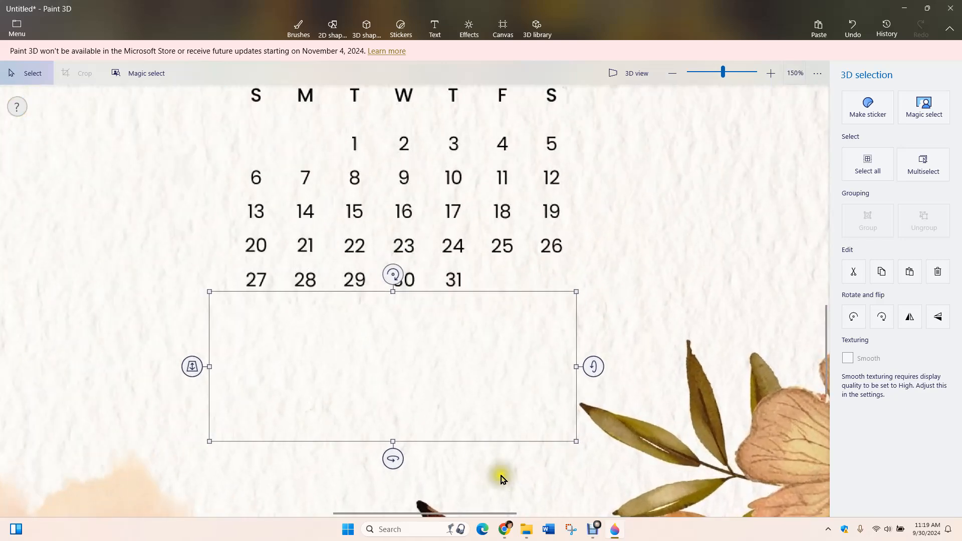
scroll(340, 355, down, 2)
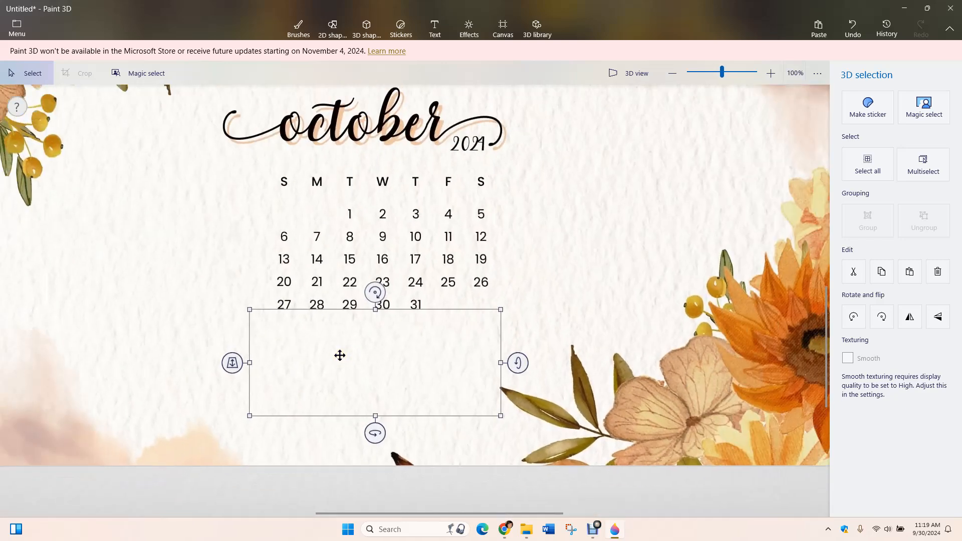
Step: Shrink the texture patch slightly from its upper edge to clear the last row of dates, and deselect it
click(374, 312)
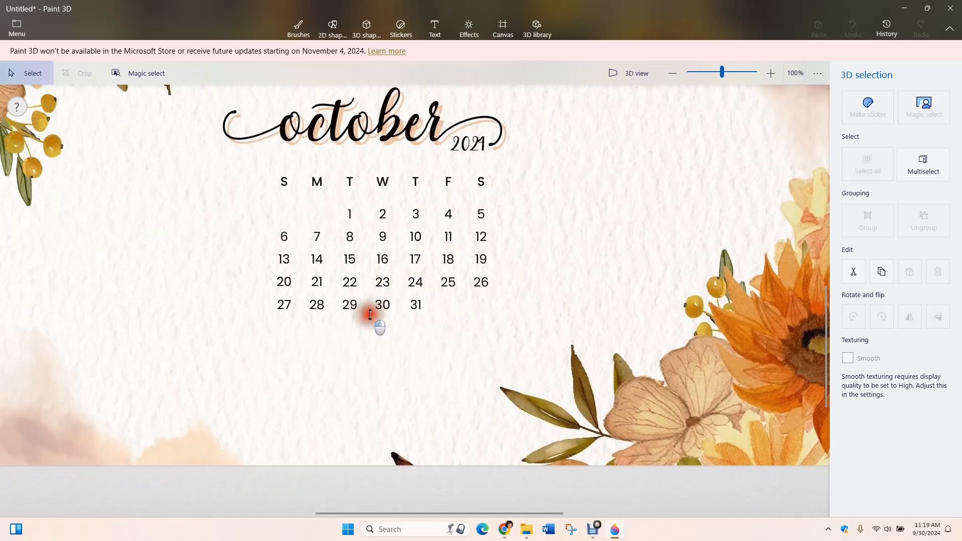
click(370, 315)
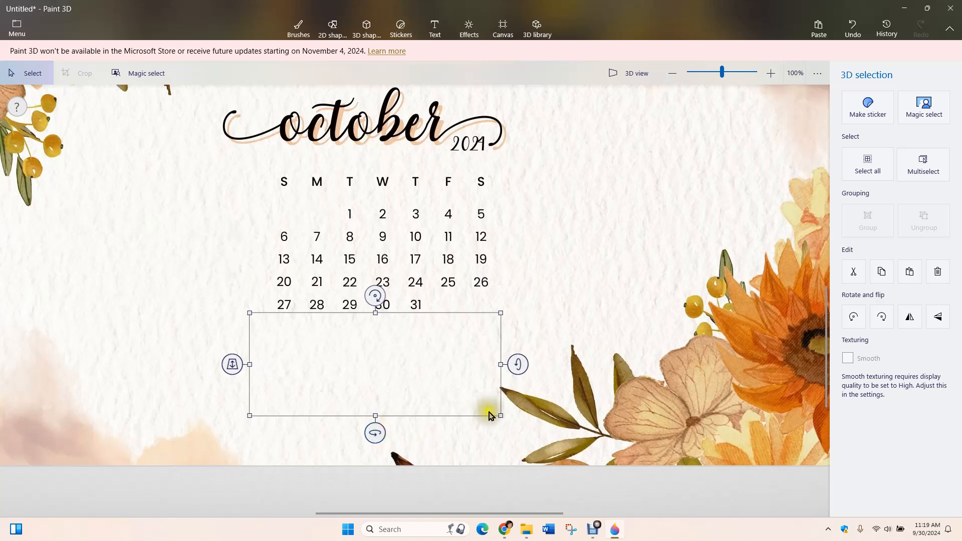
drag(375, 431, 374, 401)
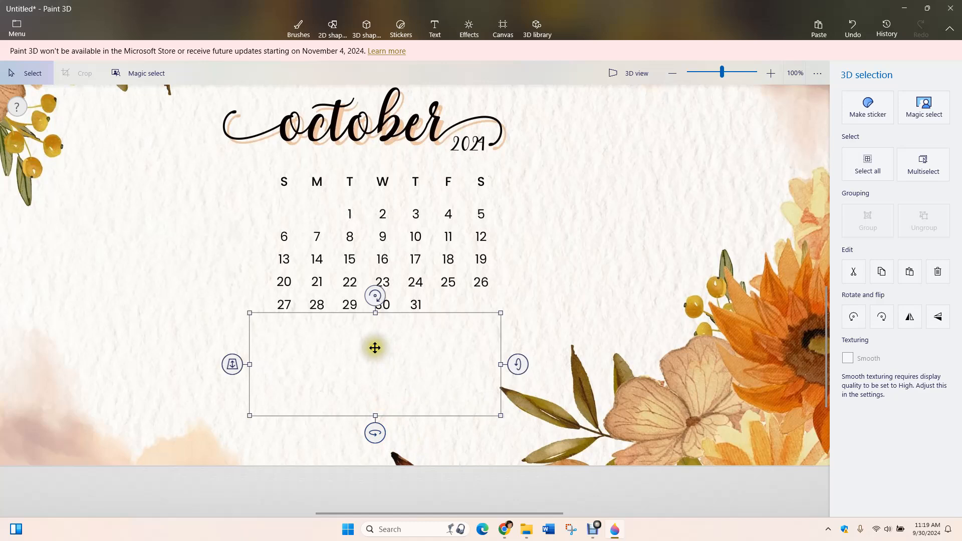
scroll(365, 357, down, 5)
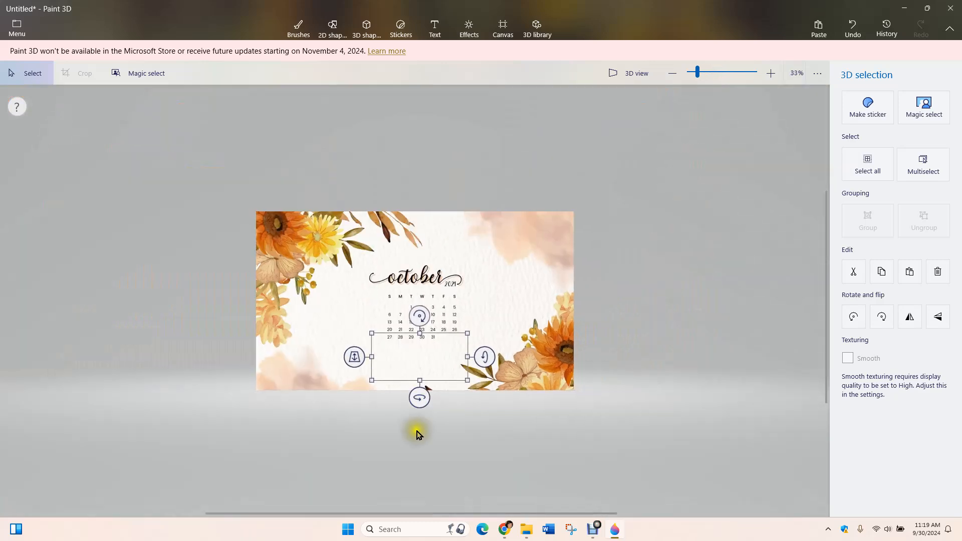
click(421, 440)
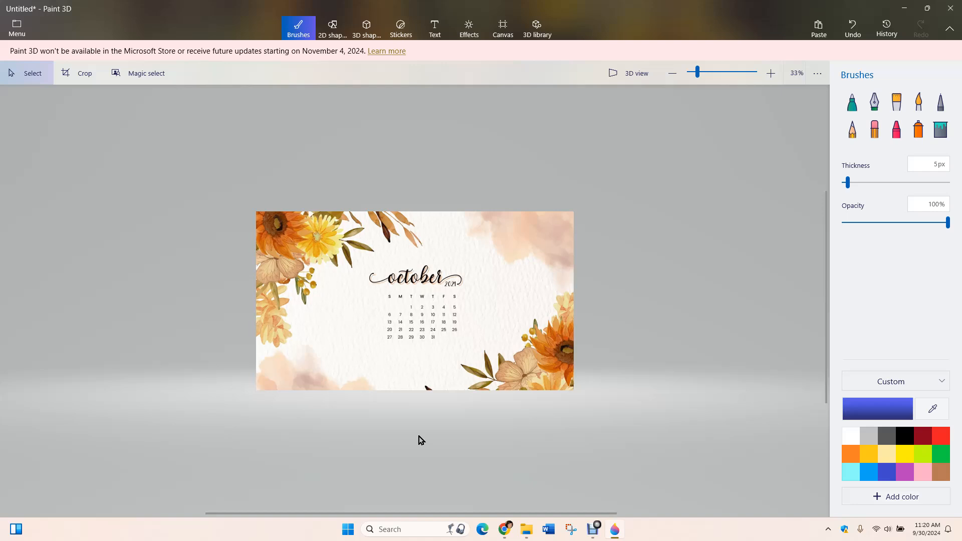
Step: Set up saving the edited wallpaper as an image copy in PNG format at 1920 x 1080 px with locked aspect ratio
scroll(426, 329, up, 3)
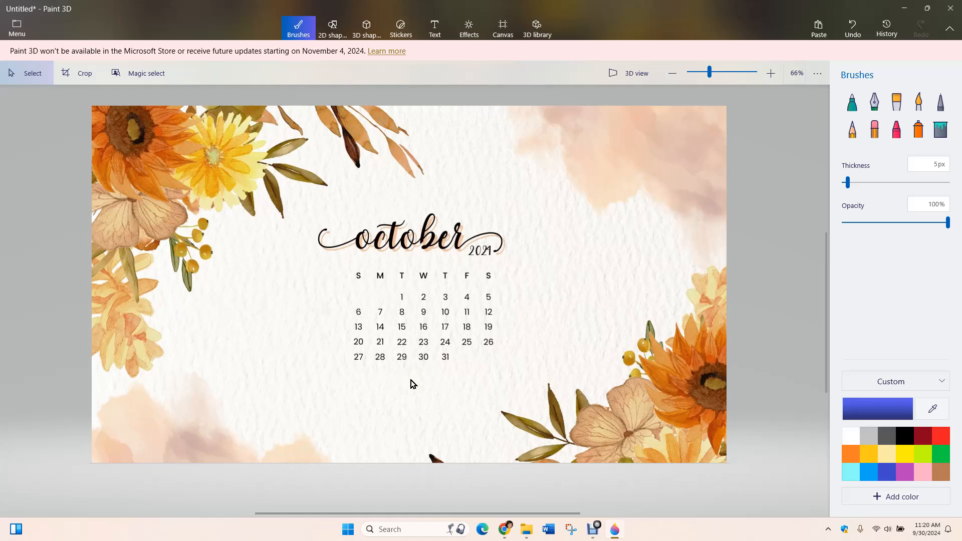
click(17, 28)
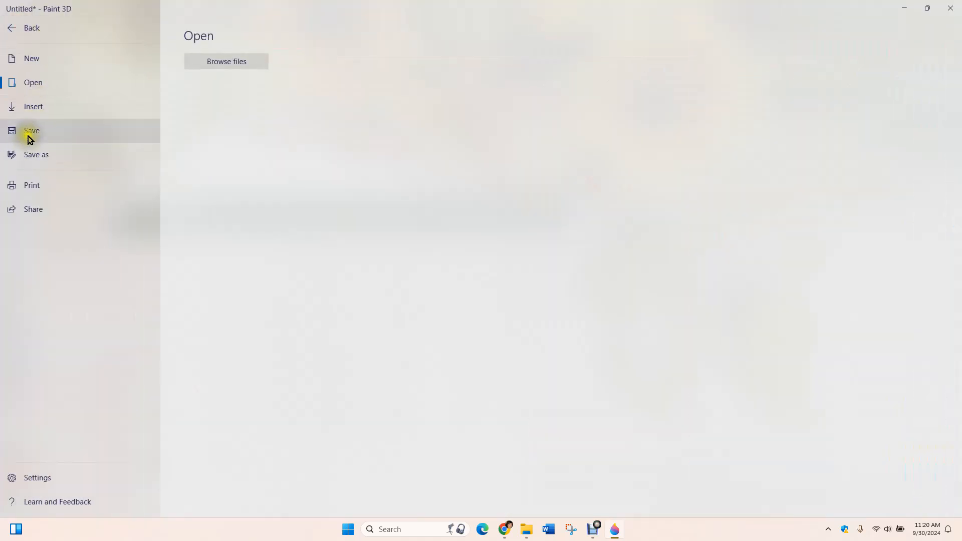
click(30, 133)
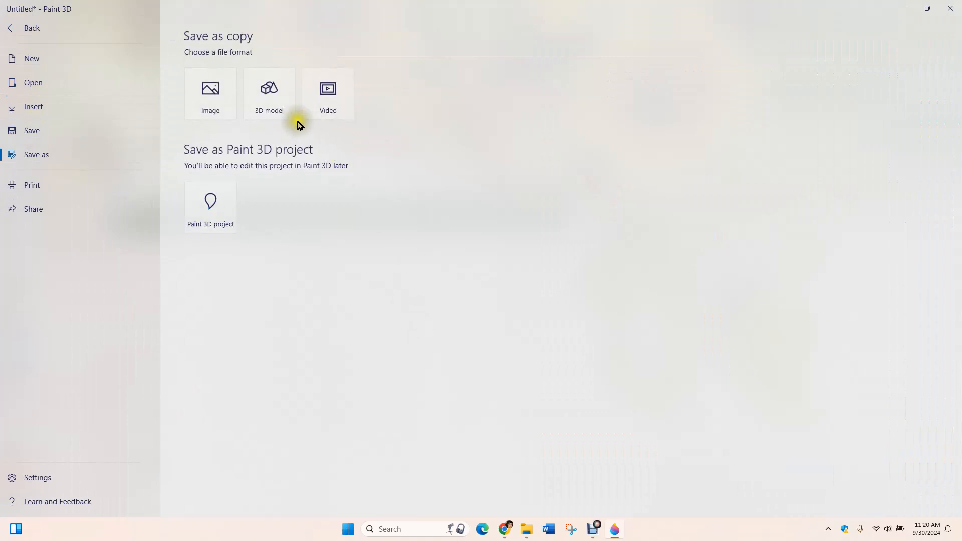
click(218, 101)
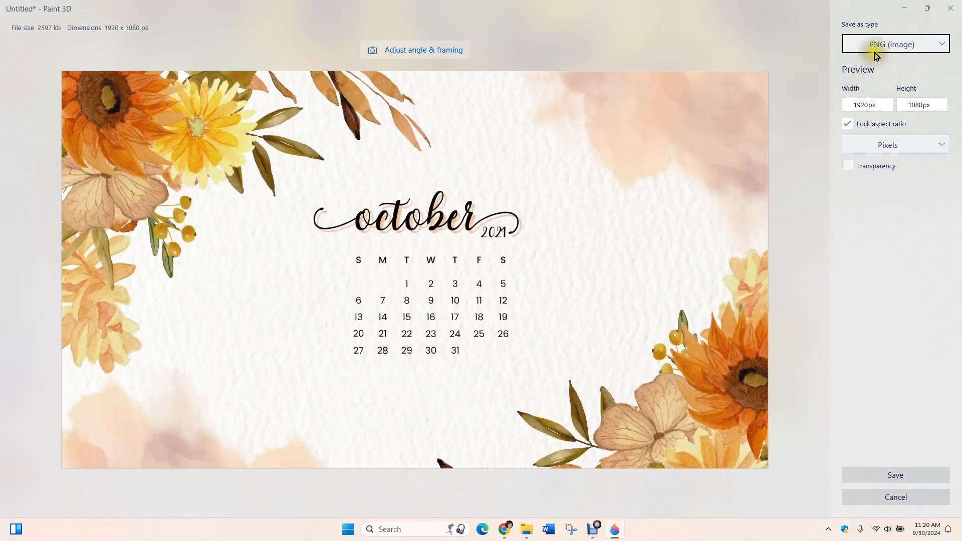
click(936, 45)
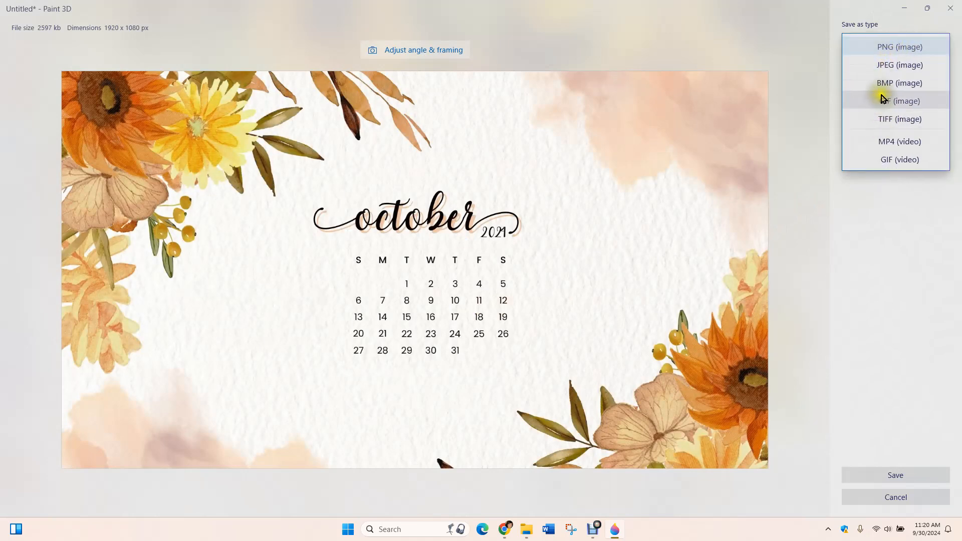
click(889, 231)
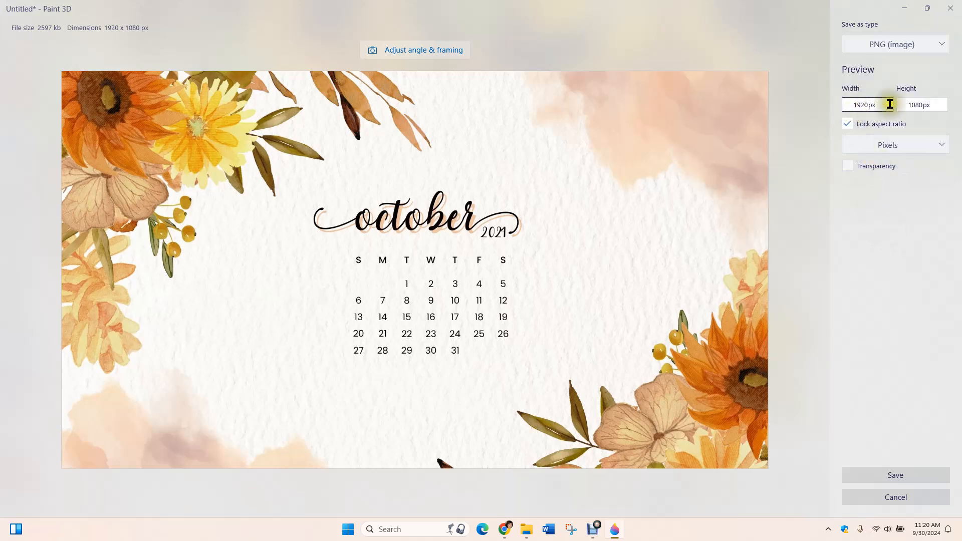
click(846, 125)
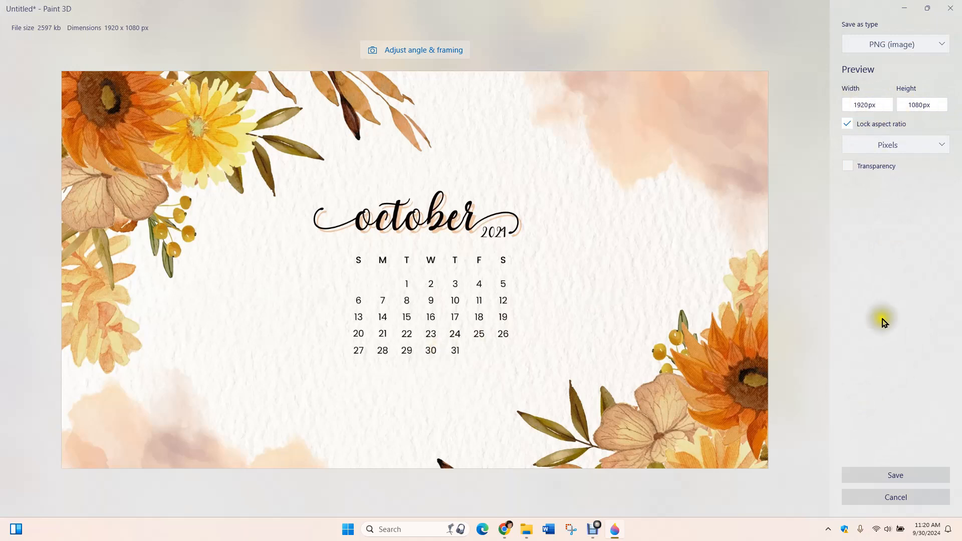
Step: Save the PNG image under the file name Oct24-2 in the October wallpapers folder
click(882, 480)
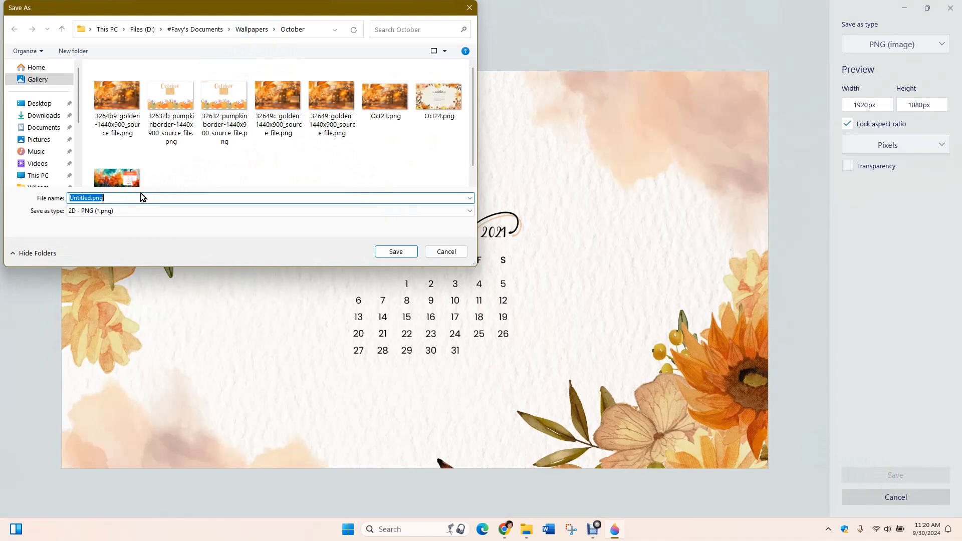
text(Oct2)
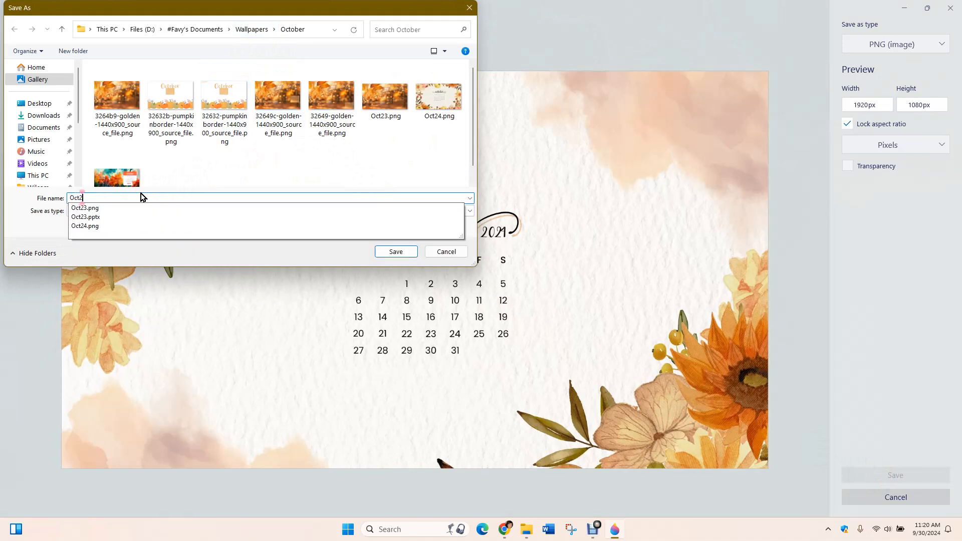
text(4-2)
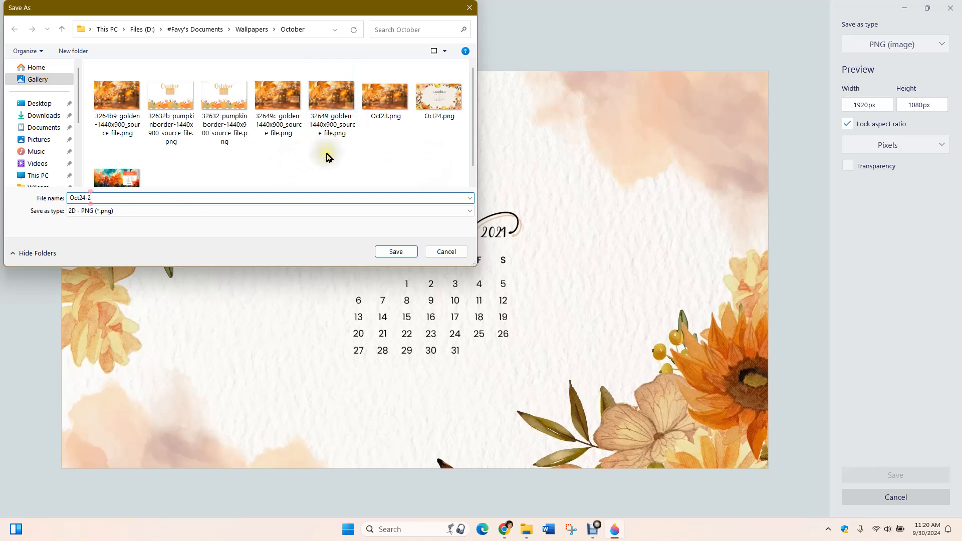
scroll(327, 156, down, 1)
scroll(328, 157, up, 1)
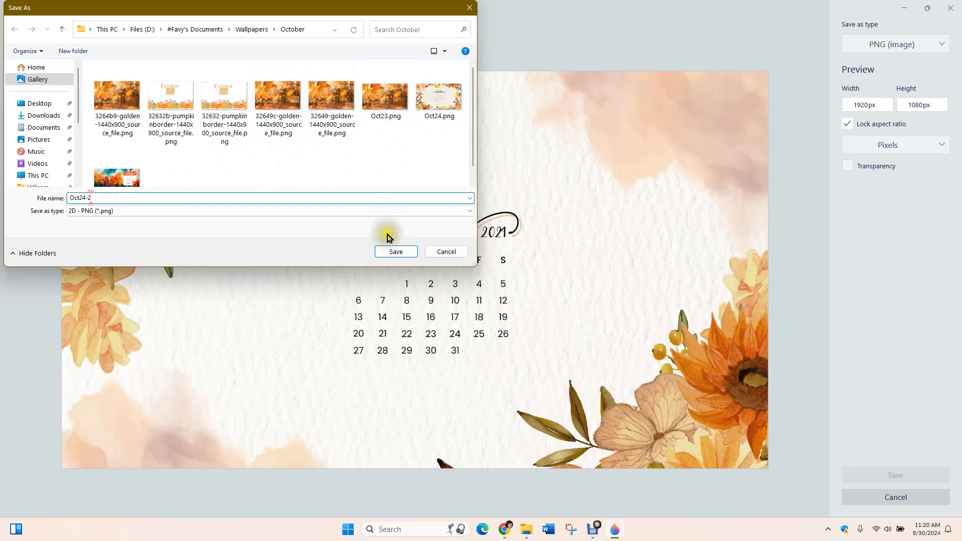
click(395, 253)
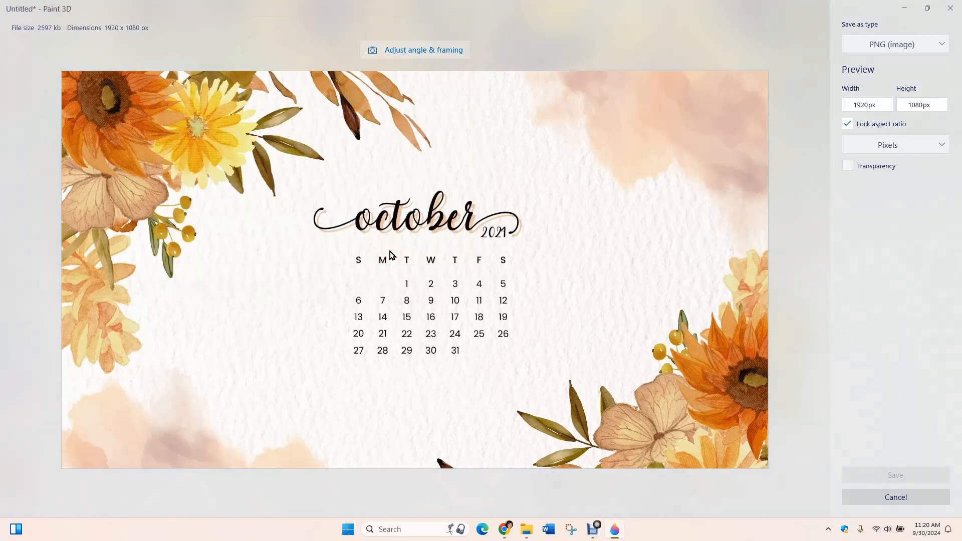